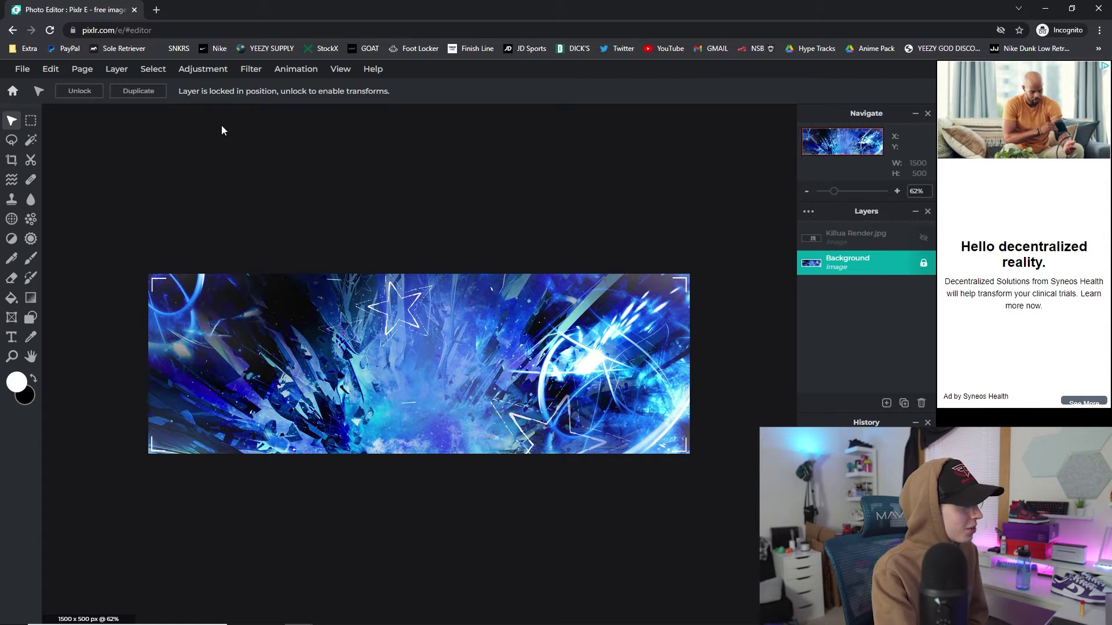
- Add the Killua Render image as a layer, align it with the banner's bottom edge and enlarge it to about 496 × 496 px
{"action": "left_click", "coordinate": [154, 119]}
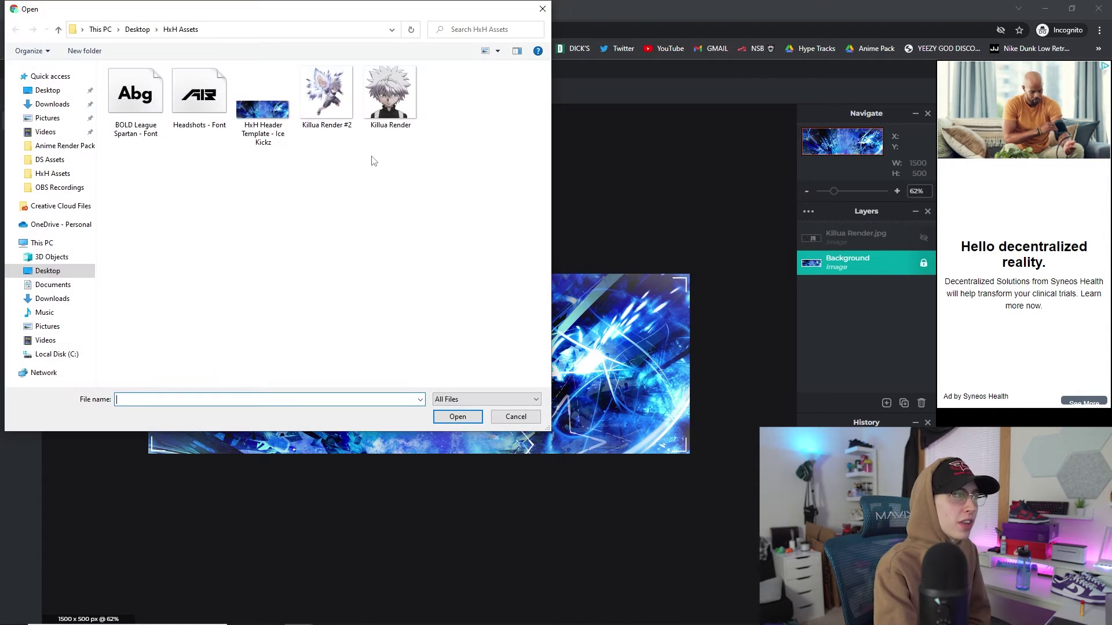
{"action": "double_click", "coordinate": [385, 99]}
{"action": "mouse_move", "coordinate": [414, 360]}
{"action": "left_mouse_down"}
{"action": "mouse_move", "coordinate": [402, 360]}
{"action": "mouse_move", "coordinate": [405, 378]}
{"action": "left_mouse_up"}
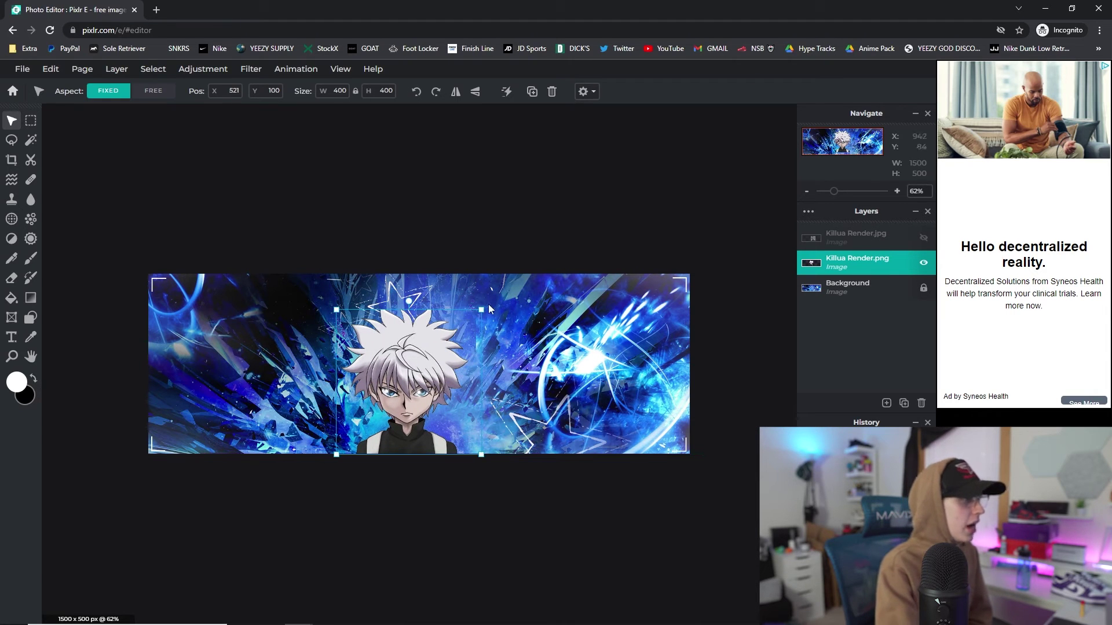
{"action": "left_click_drag", "start_coordinate": [485, 307], "coordinate": [518, 279]}
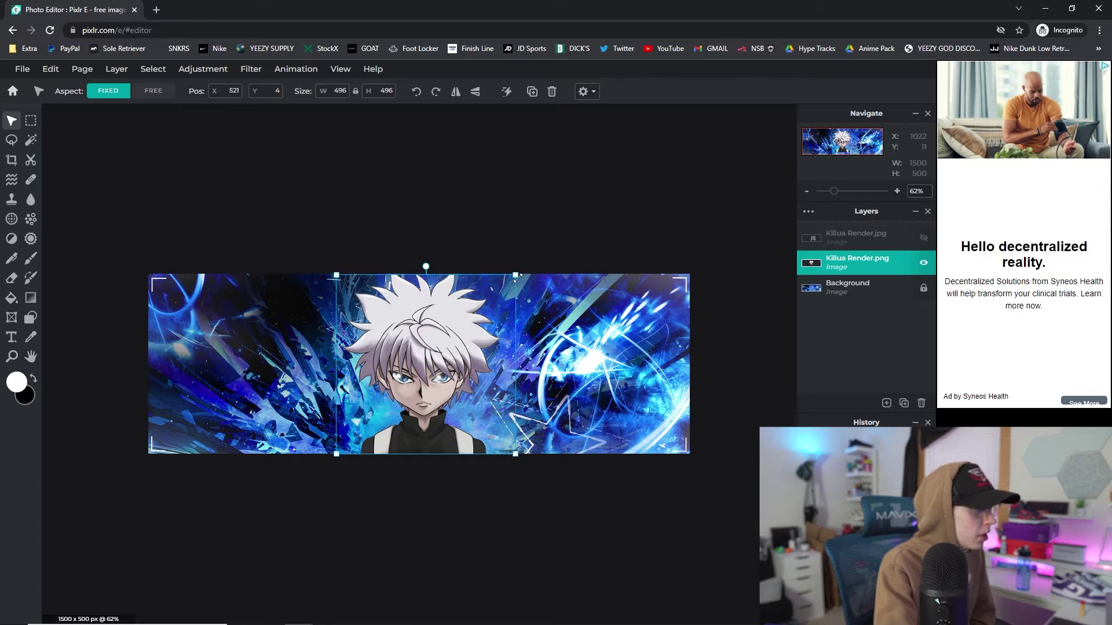
- Enlarge the Killua render to about 506 × 506 px so it reaches slightly past the banner's upper edge
{"action": "scroll", "coordinate": [433, 195], "scroll_direction": "up", "scroll_amount": 1}
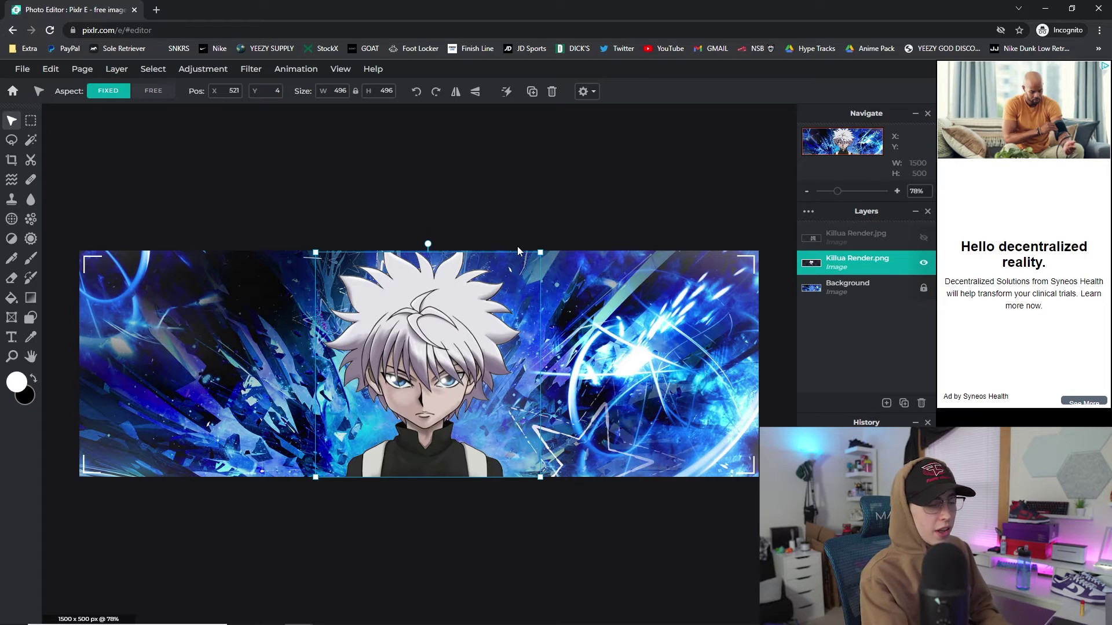
{"action": "scroll", "coordinate": [554, 253], "scroll_direction": "up", "scroll_amount": 2}
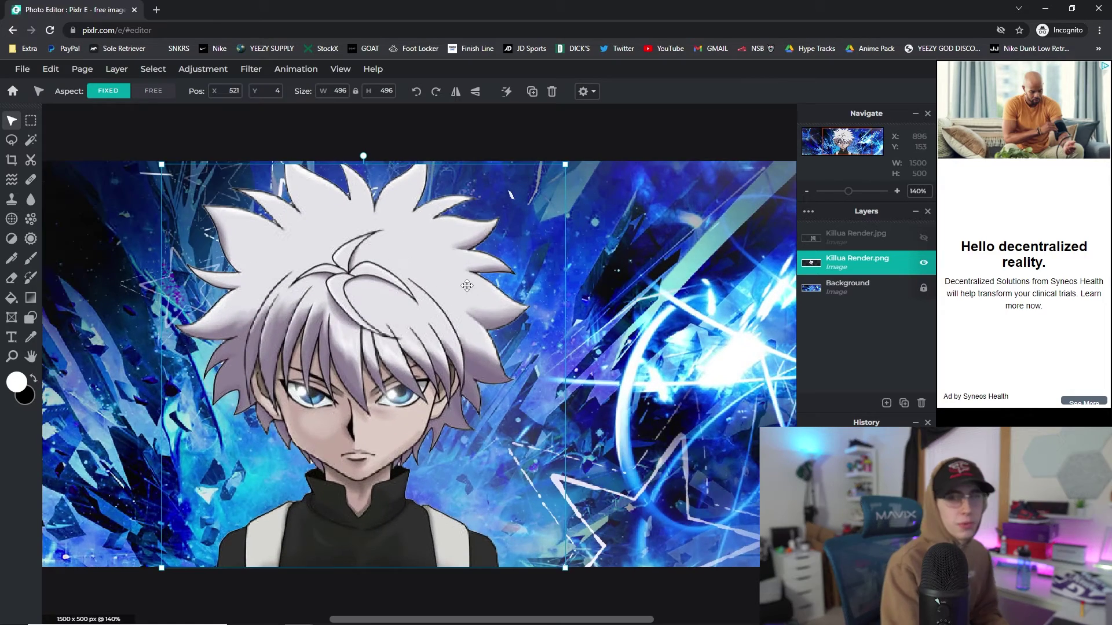
{"action": "scroll", "coordinate": [467, 305], "scroll_direction": "down", "scroll_amount": 1}
{"action": "scroll", "coordinate": [458, 289], "scroll_direction": "up", "scroll_amount": 1}
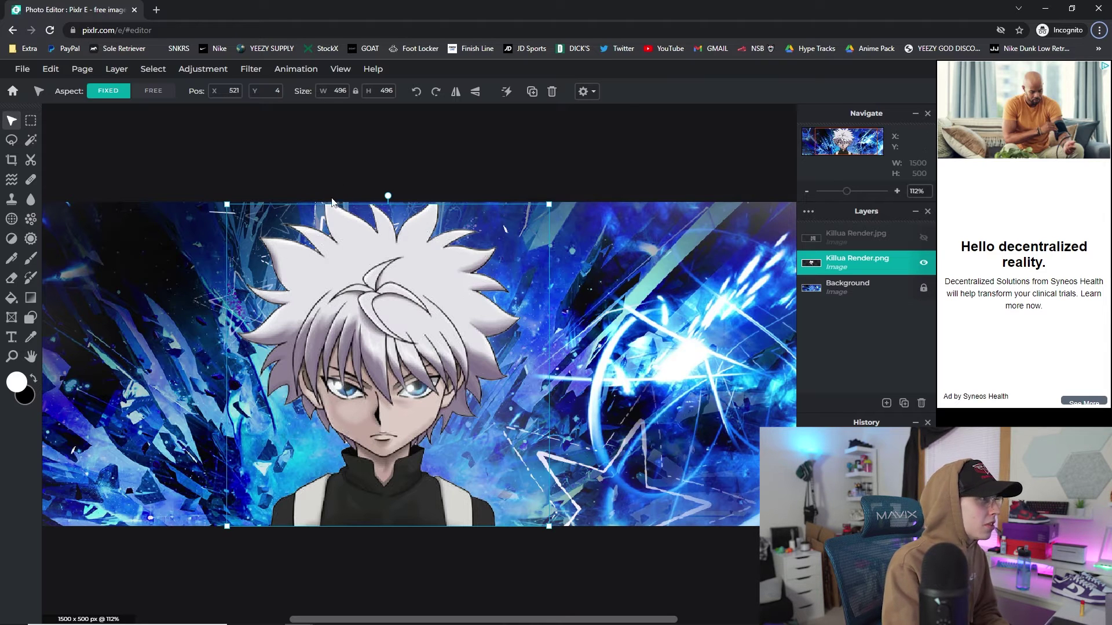
{"action": "mouse_move", "coordinate": [549, 205]}
{"action": "left_mouse_down"}
{"action": "mouse_move", "coordinate": [566, 205]}
{"action": "mouse_move", "coordinate": [556, 204]}
{"action": "left_mouse_up"}
{"action": "left_click", "coordinate": [374, 138]}
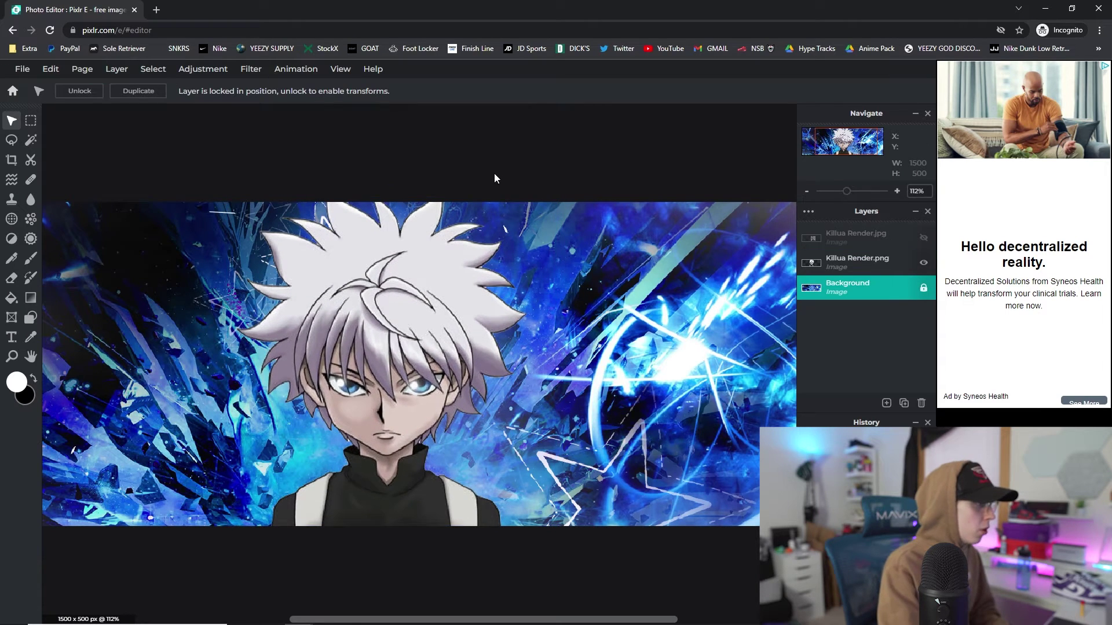
- Shift the Killua render horizontally to the right of the banner's centre, to about X 642
{"action": "scroll", "coordinate": [422, 362], "scroll_direction": "down", "scroll_amount": 4}
{"action": "left_click", "coordinate": [422, 361]}
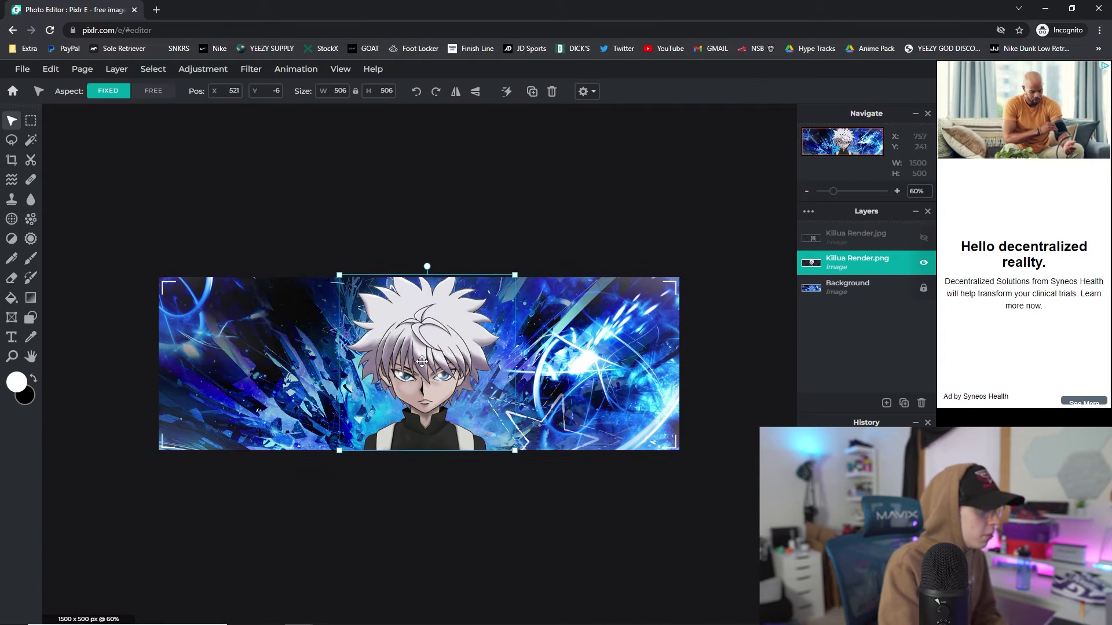
{"action": "key", "text": "Right"}
{"action": "key", "text": "Right"}
{"action": "key", "text": "Right"}
{"action": "key", "text": "Right"}
{"action": "key", "text": "Right"}
{"action": "key", "text": "Right"}
{"action": "key", "text": "Right"}
{"action": "key", "text": "Right"}
{"action": "key", "text": "Right"}
{"action": "key", "text": "Right"}
{"action": "key", "text": "Right"}
{"action": "key", "text": "Right"}
{"action": "key", "text": "Right"}
{"action": "key", "text": "Right"}
{"action": "key", "text": "Right"}
{"action": "key", "text": "Right"}
{"action": "key", "text": "Right"}
{"action": "key", "text": "Right"}
{"action": "key", "text": "Right"}
{"action": "key", "text": "Right"}
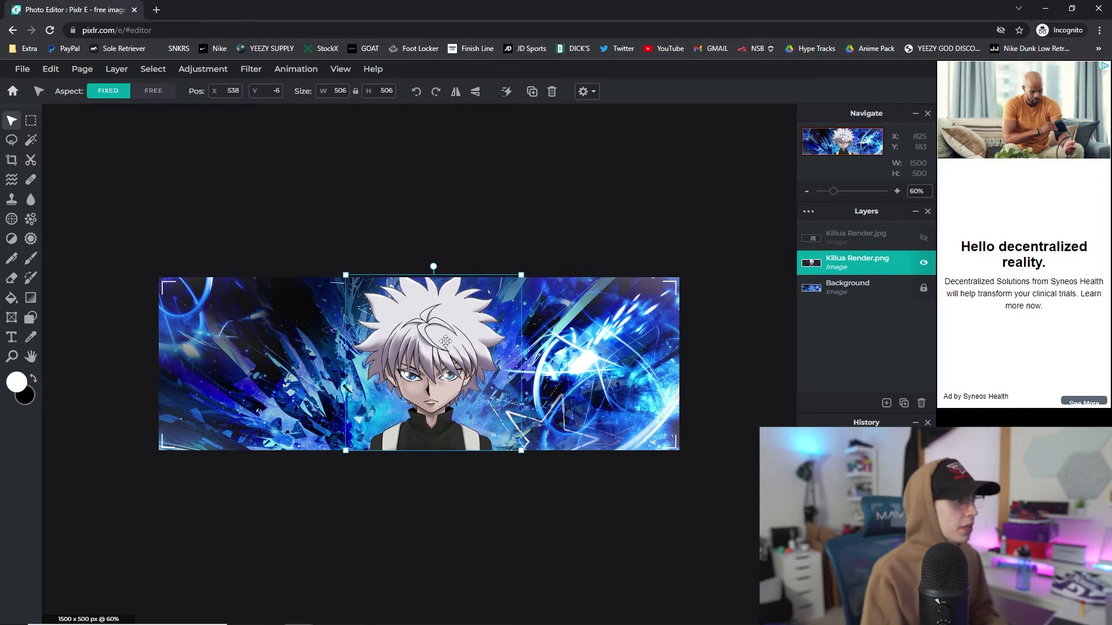
{"action": "key", "text": "Right"}
{"action": "key", "text": "Right"}
{"action": "key", "text": "Right"}
{"action": "key", "text": "Right"}
{"action": "key", "text": "Right"}
{"action": "key", "text": "Right"}
{"action": "key", "text": "Right"}
{"action": "key", "text": "Right"}
{"action": "key", "text": "Right"}
{"action": "key", "text": "Right"}
{"action": "key", "text": "Right"}
{"action": "key", "text": "Right"}
{"action": "key", "text": "Right"}
{"action": "key", "text": "Right"}
{"action": "key", "text": "Right"}
{"action": "key", "text": "Right"}
{"action": "key", "text": "Right"}
{"action": "key", "text": "Right"}
{"action": "key", "text": "Right"}
{"action": "key", "text": "Right"}
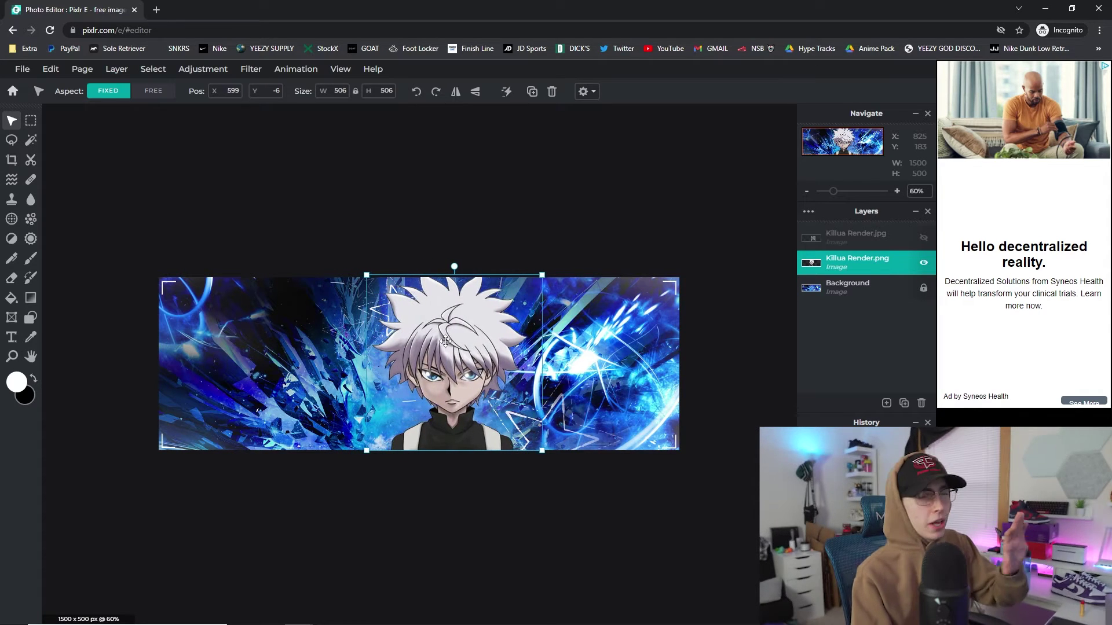
{"action": "key", "text": "Right"}
{"action": "key", "text": "Right"}
{"action": "key", "text": "Right"}
{"action": "key", "text": "Right"}
{"action": "key", "text": "Right"}
{"action": "key", "text": "Right"}
{"action": "key", "text": "Right"}
{"action": "key", "text": "Right"}
{"action": "key", "text": "Right"}
{"action": "key", "text": "Right"}
{"action": "key", "text": "Right"}
{"action": "key", "text": "Right"}
{"action": "key", "text": "Right"}
{"action": "key", "text": "Right"}
{"action": "key", "text": "Right"}
{"action": "key", "text": "Right"}
{"action": "key", "text": "Right"}
{"action": "key", "text": "Right"}
{"action": "key", "text": "Right"}
{"action": "key", "text": "Right"}
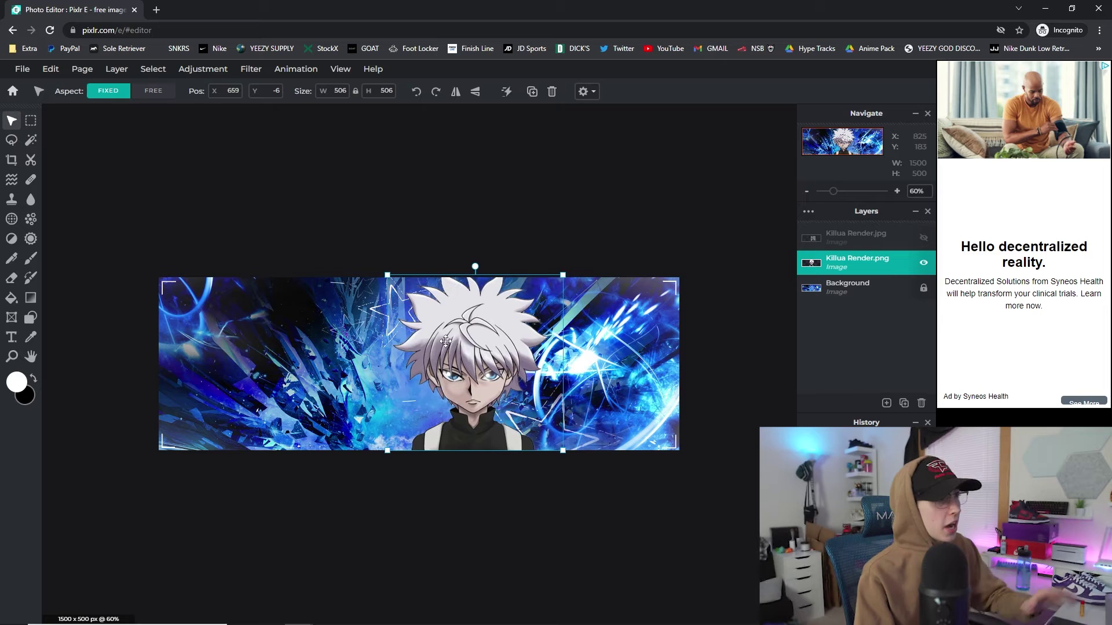
{"action": "key", "text": "Left"}
{"action": "key", "text": "Left"}
{"action": "key", "text": "Left"}
{"action": "key", "text": "Left"}
{"action": "key", "text": "Left"}
{"action": "key", "text": "Left"}
{"action": "key", "text": "Left"}
{"action": "key", "text": "Left"}
{"action": "key", "text": "Left"}
{"action": "key", "text": "Left"}
{"action": "key", "text": "Left"}
{"action": "key", "text": "Left"}
{"action": "key", "text": "Left"}
{"action": "key", "text": "Left"}
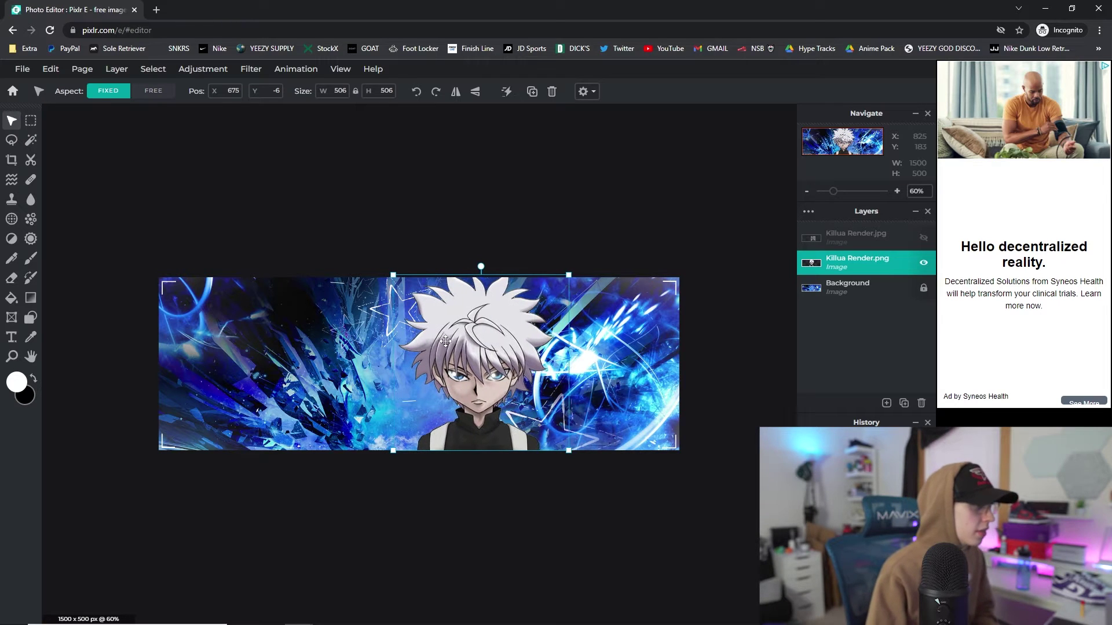
{"action": "key", "text": "Left"}
{"action": "key", "text": "Left"}
{"action": "key", "text": "Left"}
{"action": "key", "text": "Left"}
{"action": "key", "text": "Left"}
{"action": "key", "text": "Left"}
{"action": "key", "text": "Left"}
{"action": "key", "text": "Left"}
{"action": "key", "text": "Left"}
{"action": "key", "text": "Left"}
{"action": "key", "text": "Left"}
{"action": "key", "text": "Left"}
{"action": "key", "text": "Left"}
{"action": "key", "text": "Left"}
{"action": "key", "text": "Left"}
{"action": "key", "text": "Left"}
{"action": "key", "text": "Left"}
{"action": "key", "text": "Left"}
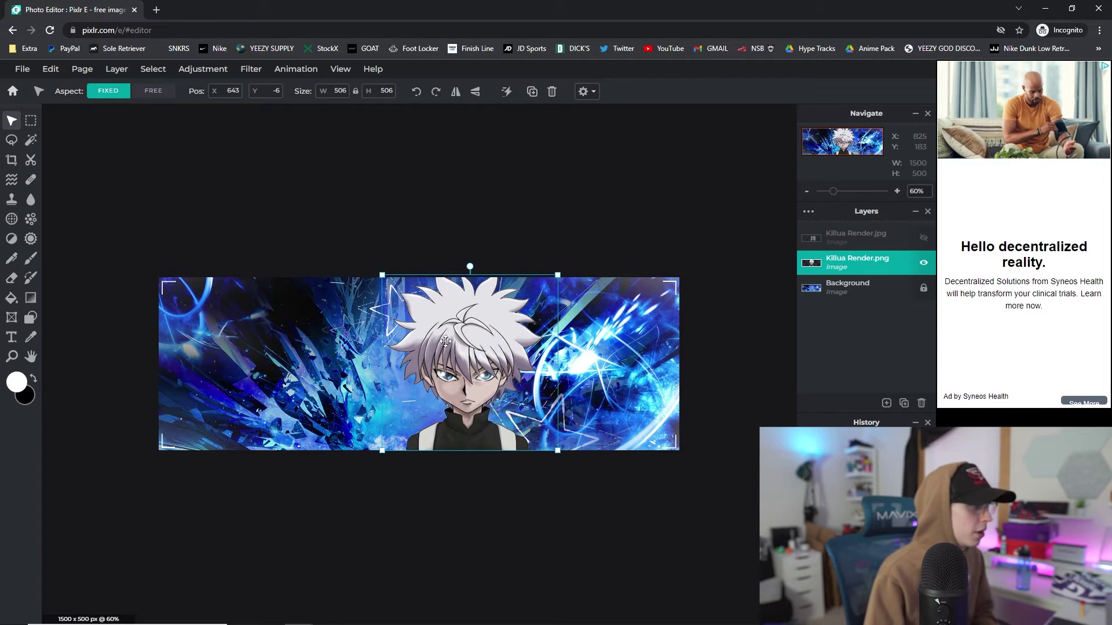
{"action": "left_click", "coordinate": [533, 235]}
- Apply a Brightness & contrast adjustment to the Killua Render.png layer, with brightness about 18 and contrast about 22
{"action": "left_click", "coordinate": [856, 258]}
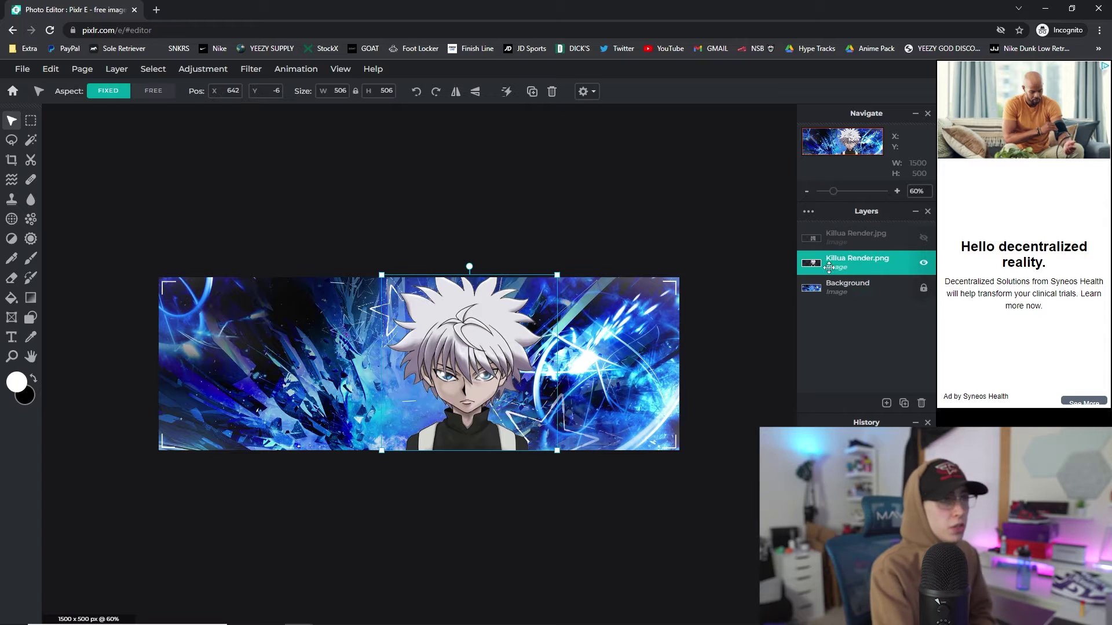
{"action": "left_click", "coordinate": [214, 68]}
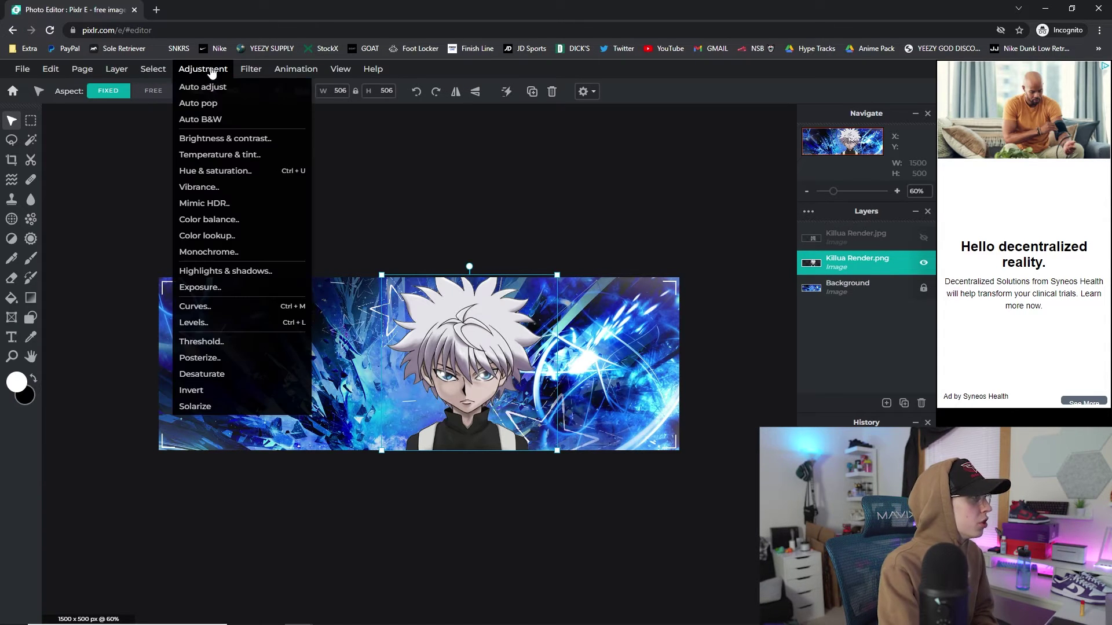
{"action": "left_click", "coordinate": [240, 138]}
{"action": "left_click_drag", "start_coordinate": [605, 311], "coordinate": [734, 318]}
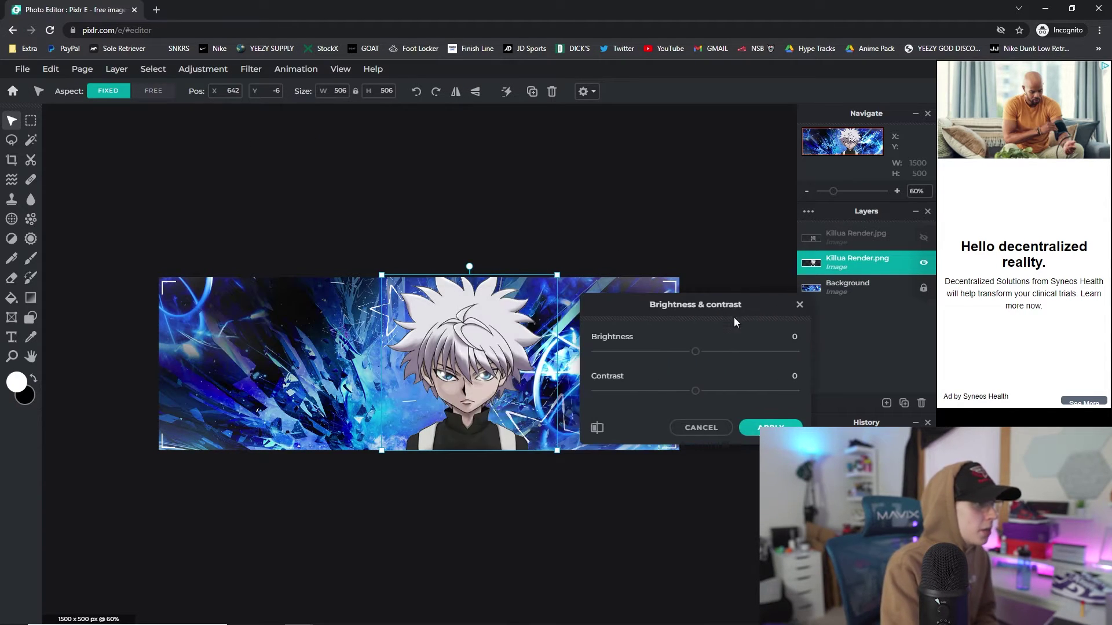
{"action": "left_click_drag", "start_coordinate": [696, 398], "coordinate": [704, 392]}
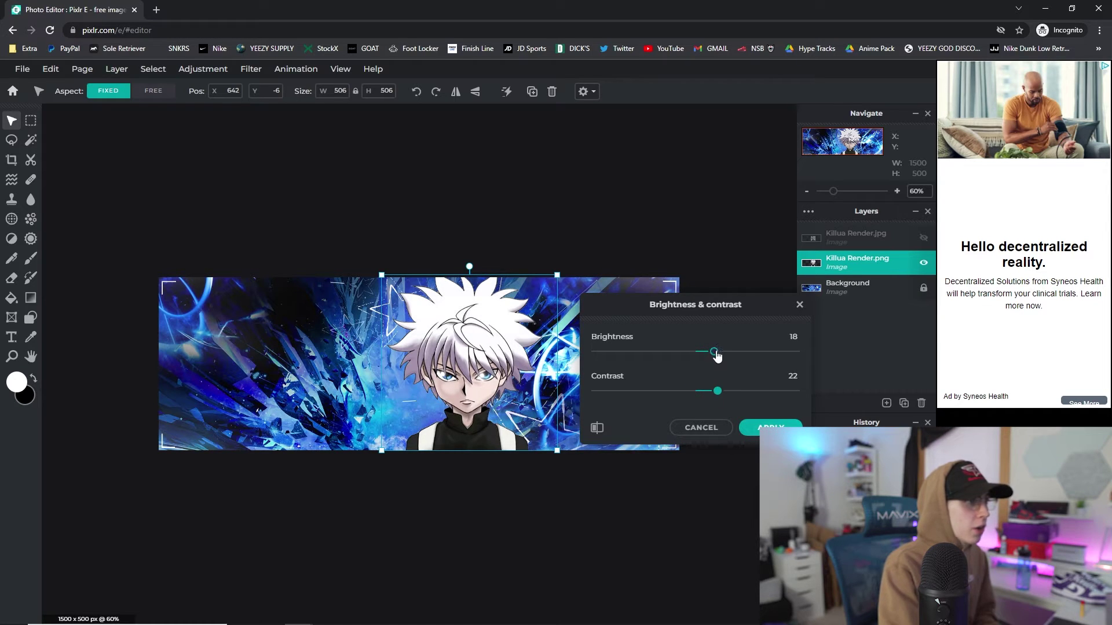
{"action": "left_click", "coordinate": [758, 428]}
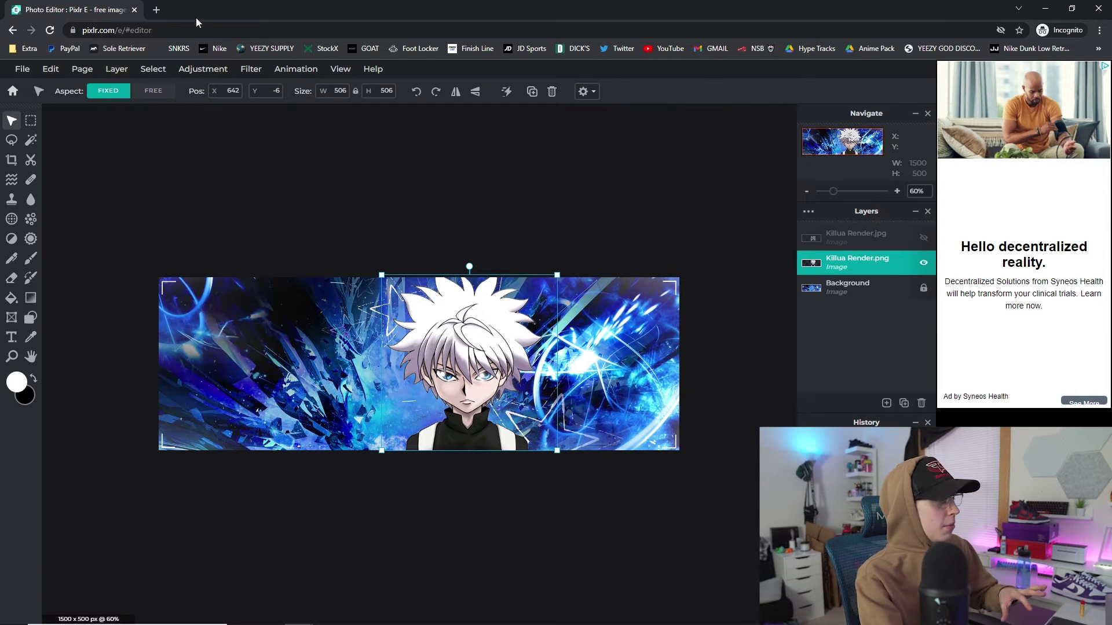
- Add the Killua Render #2 image directly above the Background layer and fit it behind the main render's right side at about 862 × 862 px
{"action": "mouse_move", "coordinate": [200, 70]}
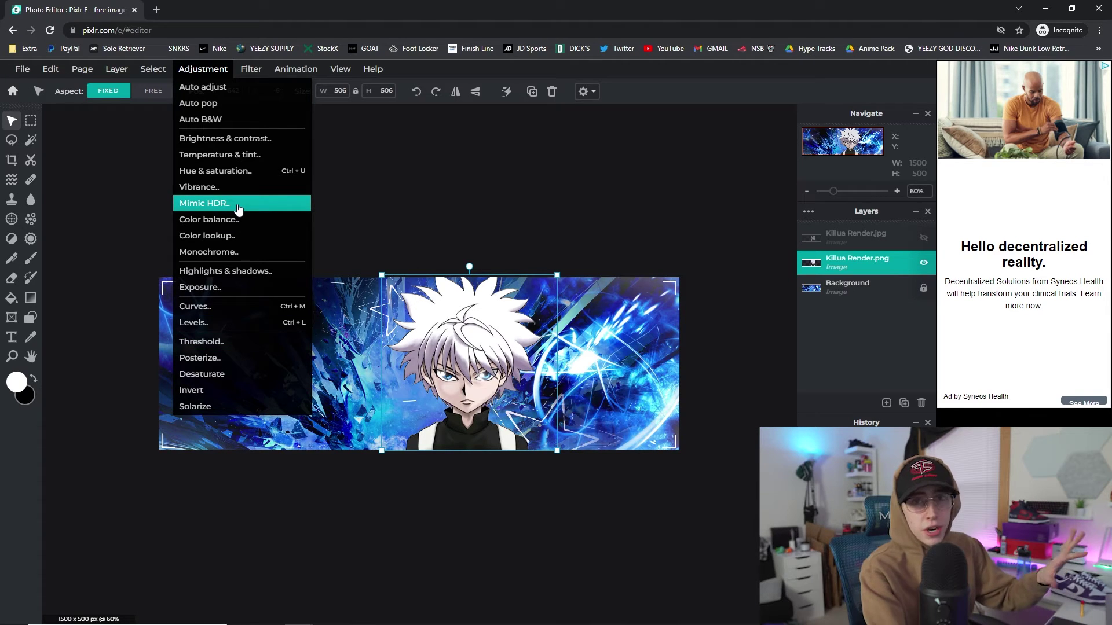
{"action": "left_click", "coordinate": [538, 199]}
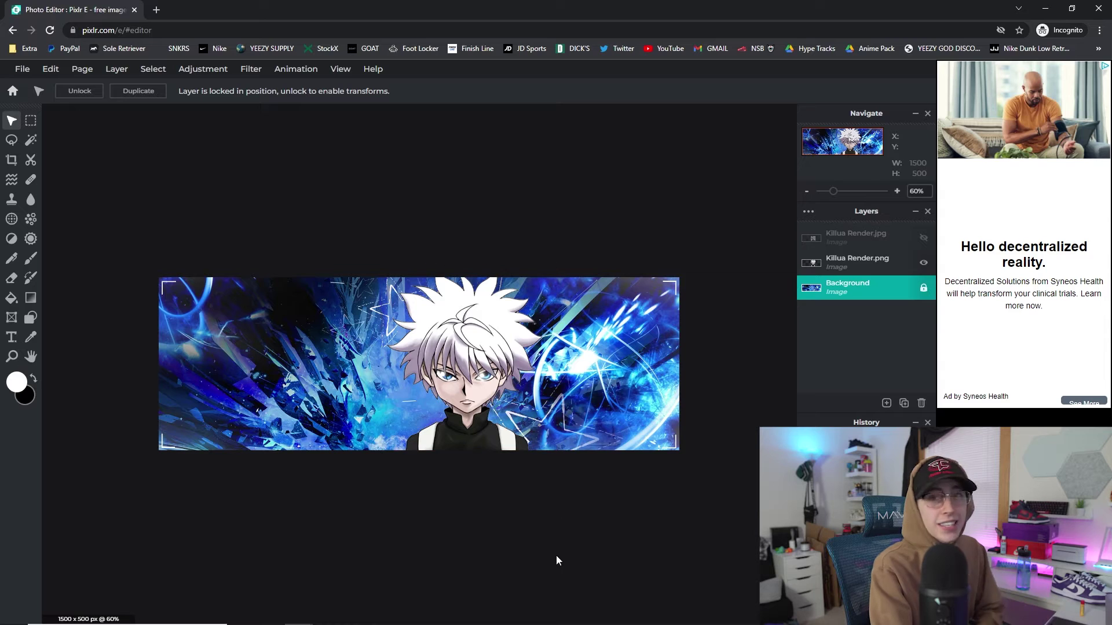
{"action": "left_click", "coordinate": [117, 69]}
{"action": "left_click", "coordinate": [159, 132]}
{"action": "double_click", "coordinate": [341, 107]}
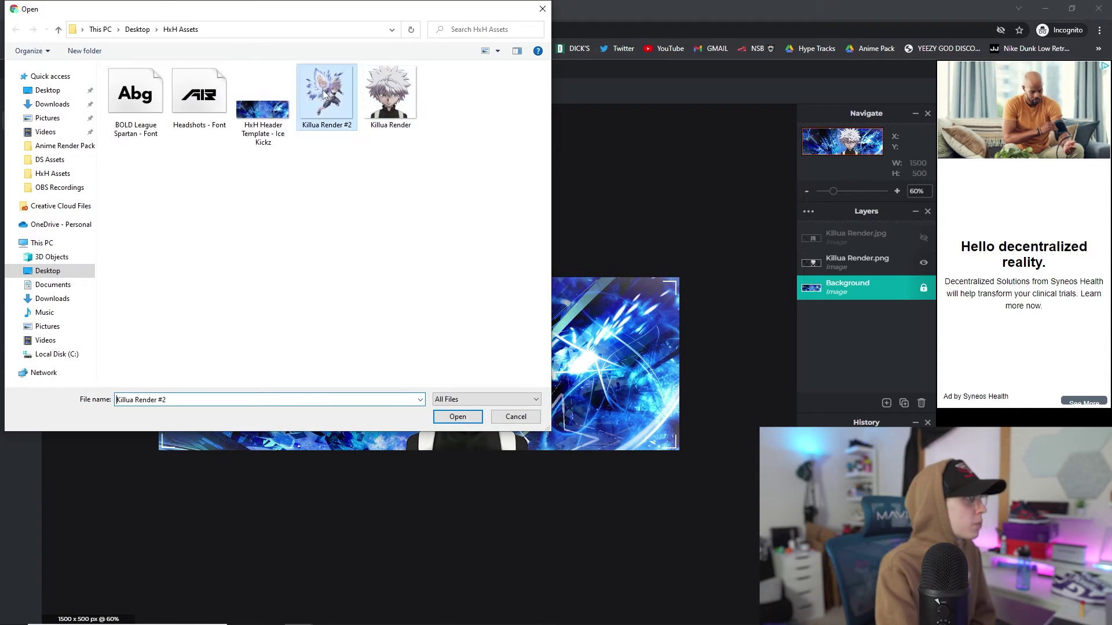
{"action": "left_click_drag", "start_coordinate": [613, 195], "coordinate": [607, 242]}
{"action": "left_click_drag", "start_coordinate": [761, 219], "coordinate": [716, 261]}
{"action": "left_click_drag", "start_coordinate": [658, 283], "coordinate": [682, 293]}
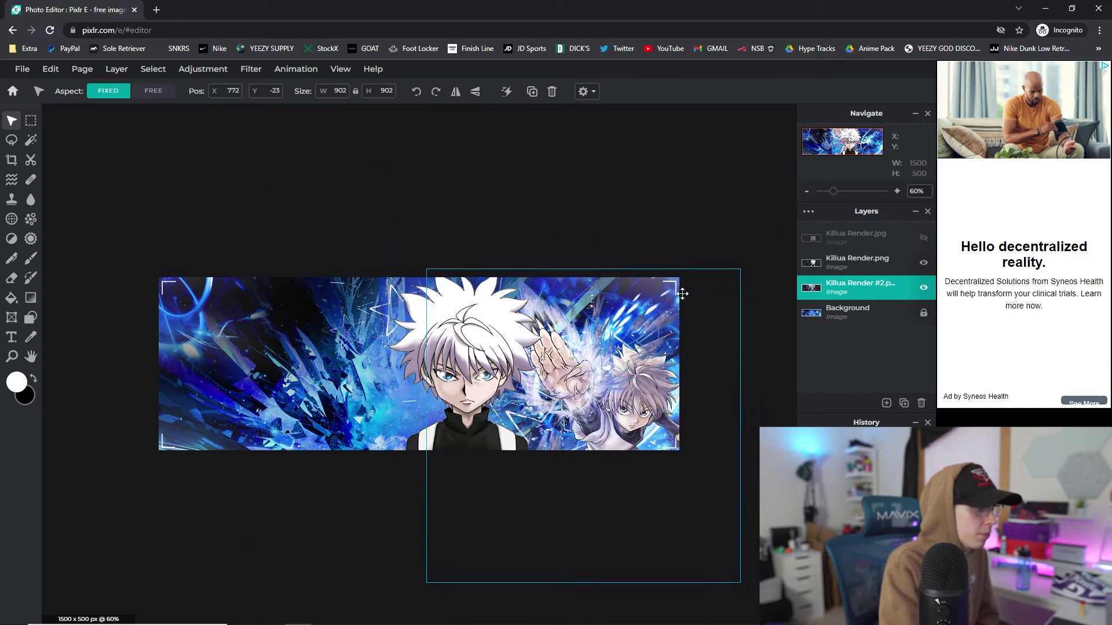
{"action": "left_click_drag", "start_coordinate": [742, 266], "coordinate": [699, 290]}
{"action": "left_click", "coordinate": [695, 205]}
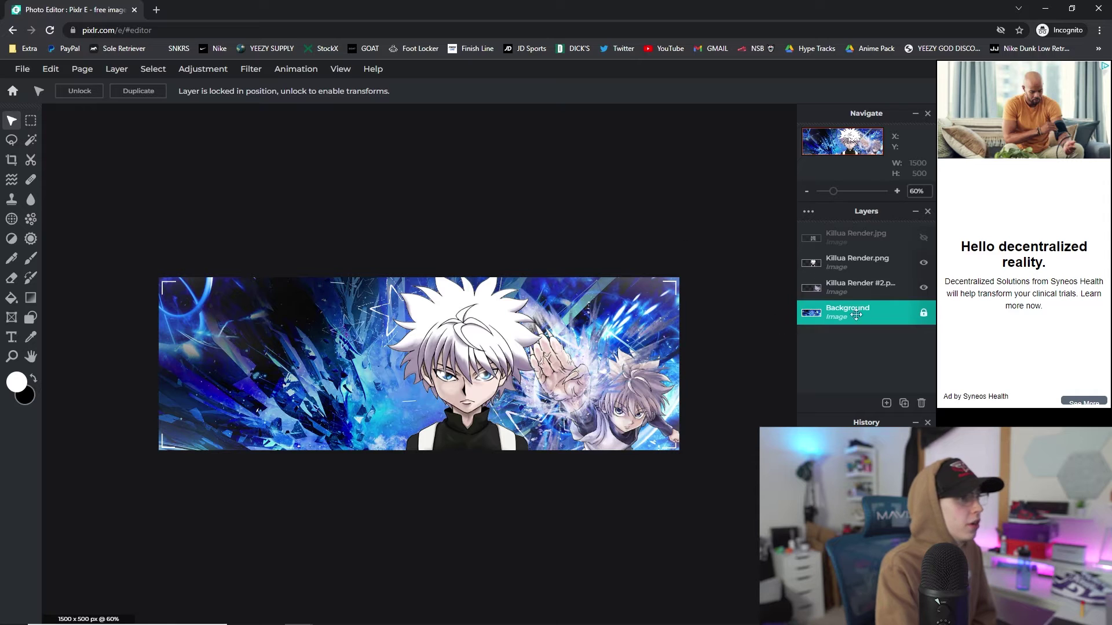
- Open the Killua Render #2 layer's settings and lower its opacity to about 65
{"action": "left_click", "coordinate": [865, 292]}
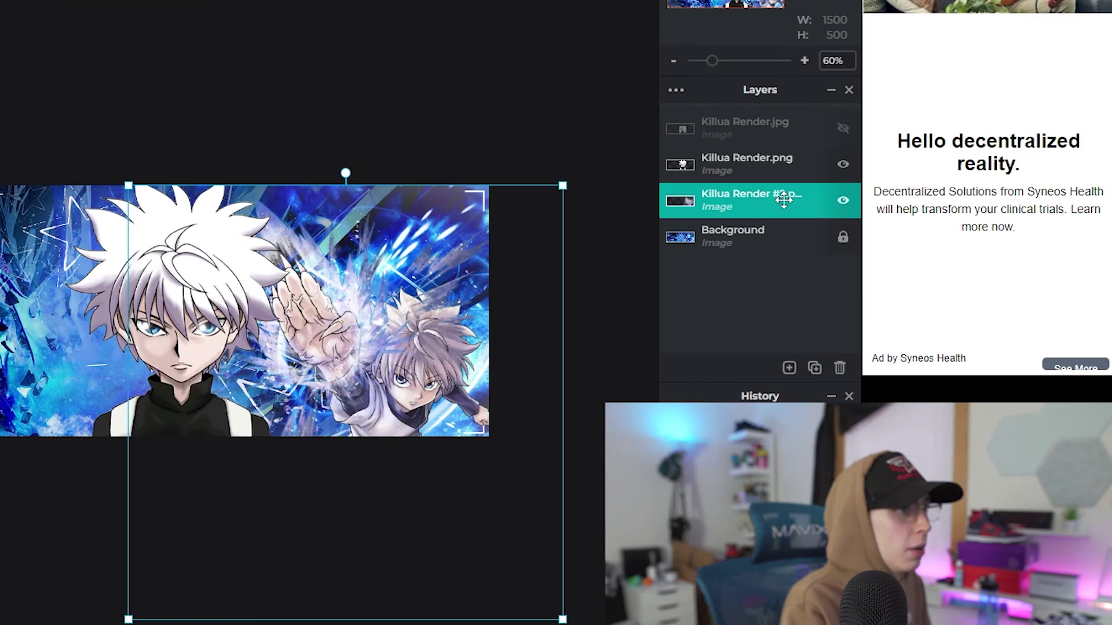
{"action": "left_click", "coordinate": [887, 289]}
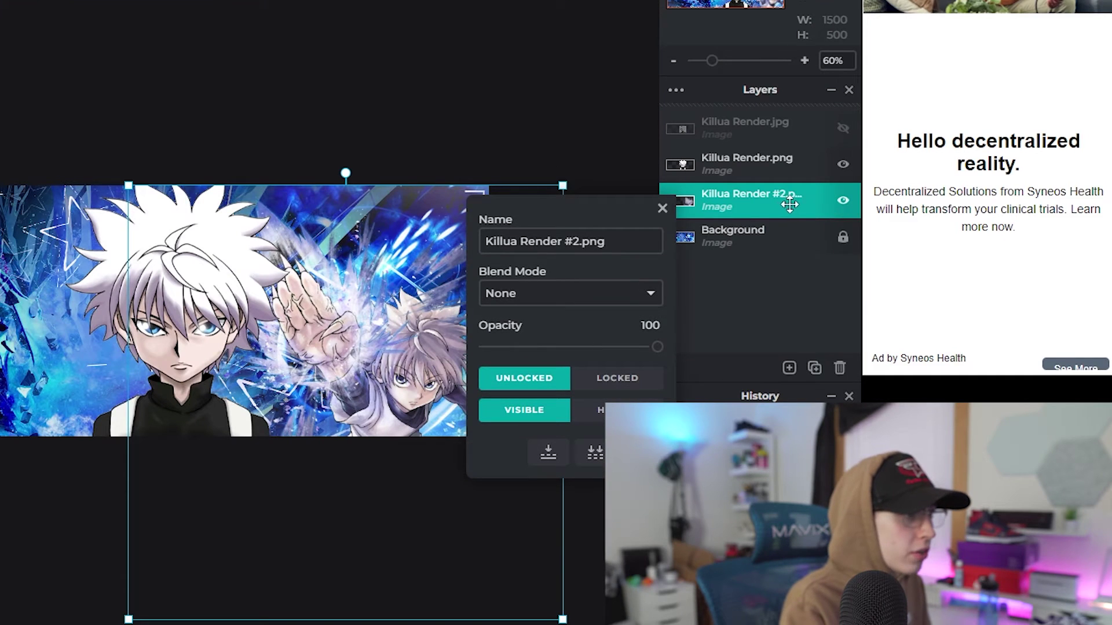
{"action": "left_click_drag", "start_coordinate": [653, 350], "coordinate": [596, 354]}
- Try the Soft-light blend mode on the Killua Render #2 layer with opacity raised to 100
{"action": "left_click", "coordinate": [551, 296]}
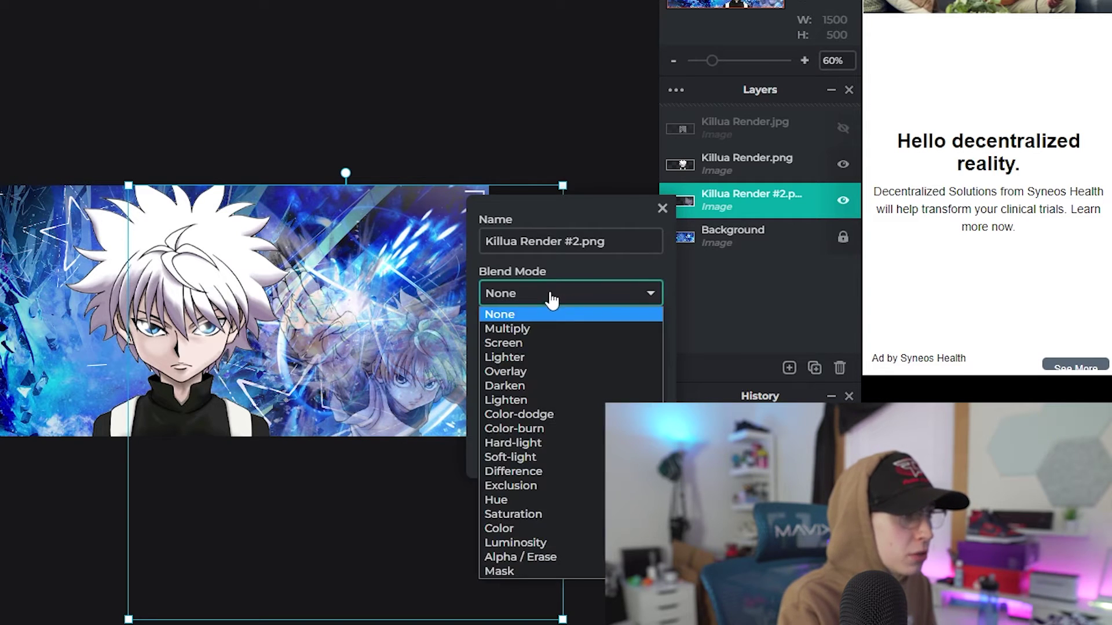
{"action": "left_click", "coordinate": [535, 457]}
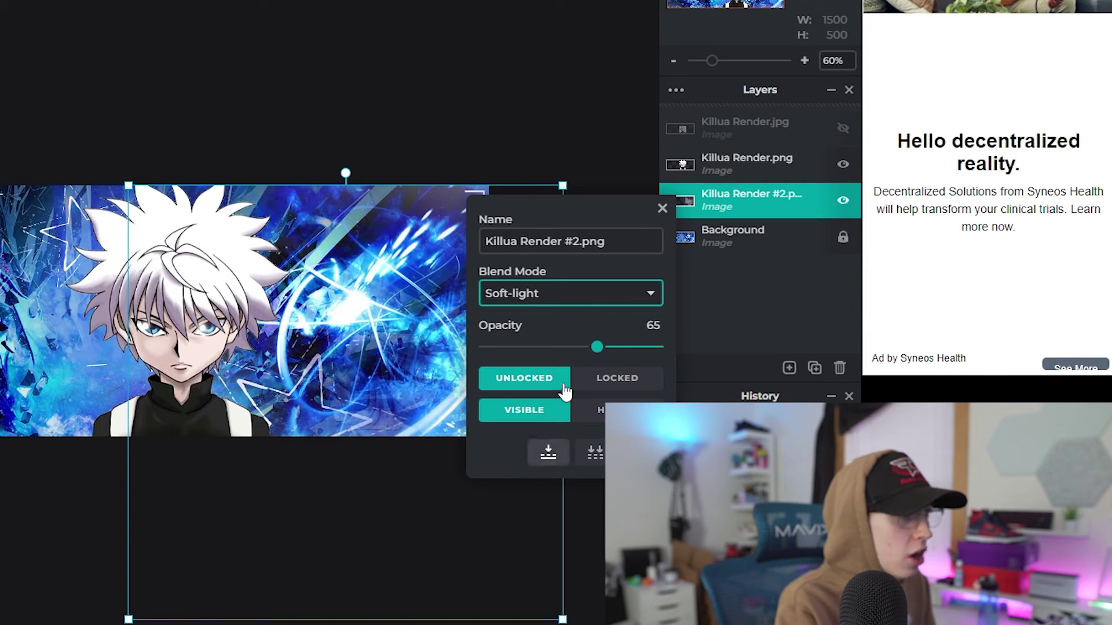
{"action": "left_click_drag", "start_coordinate": [618, 349], "coordinate": [659, 348]}
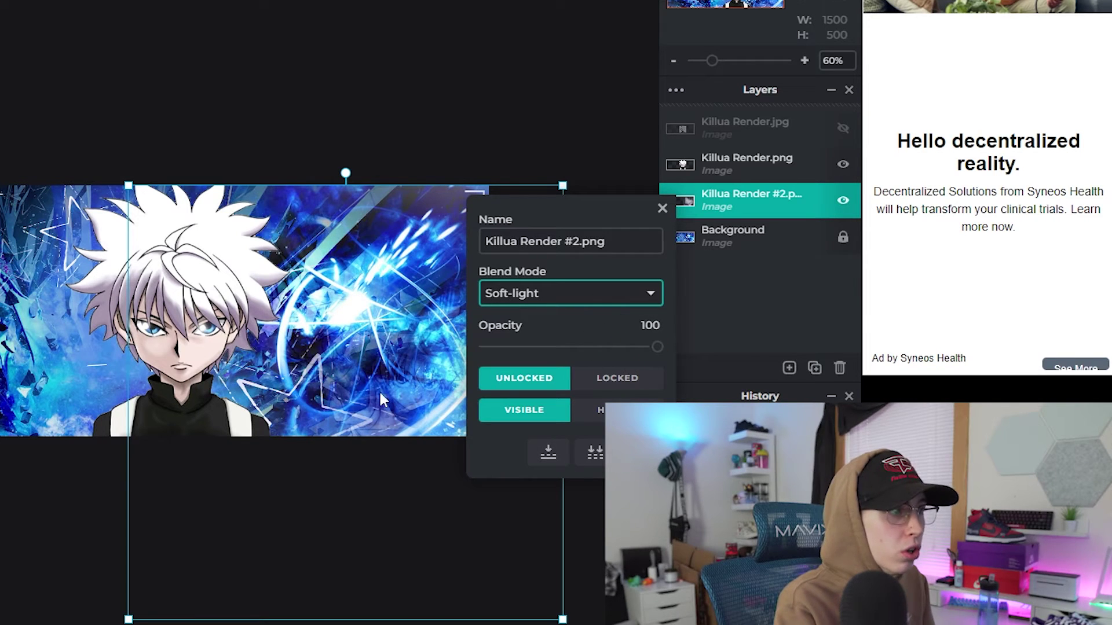
- Set the Killua Render #2 layer's blend mode to Hard-light and its opacity to about 67, closing its settings
{"action": "left_click", "coordinate": [570, 293]}
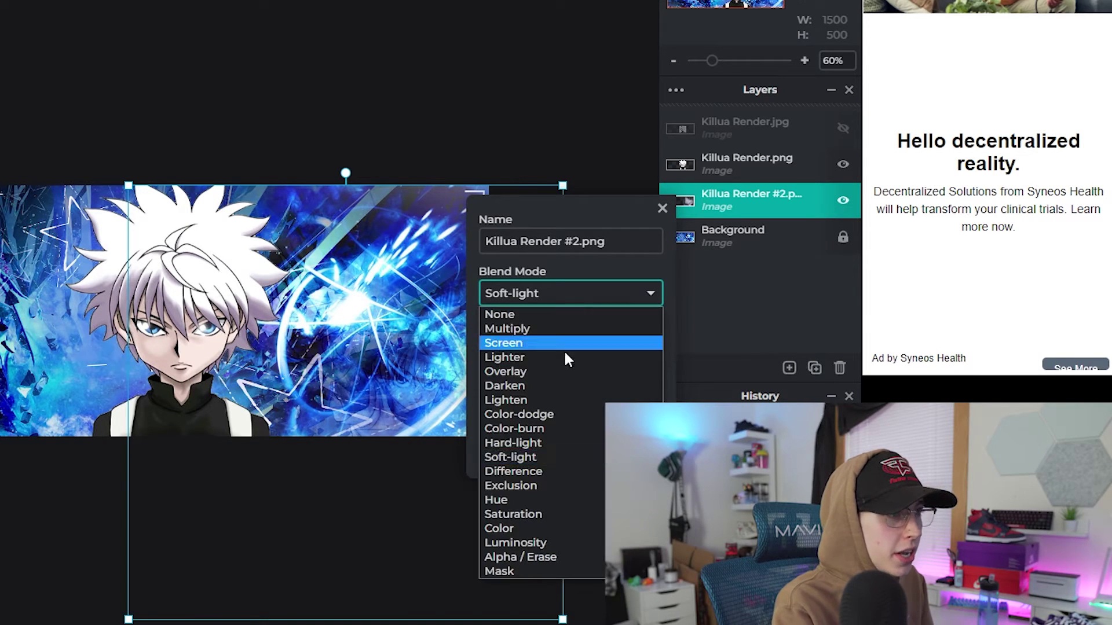
{"action": "left_click", "coordinate": [529, 443]}
{"action": "left_click_drag", "start_coordinate": [623, 347], "coordinate": [601, 359]}
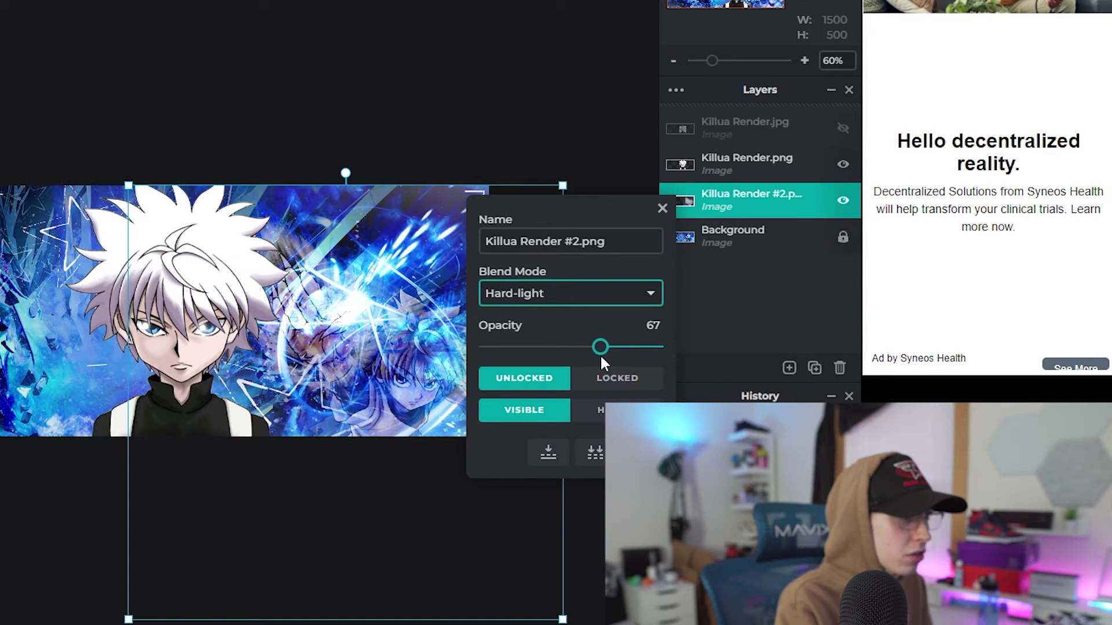
{"action": "left_click", "coordinate": [662, 208]}
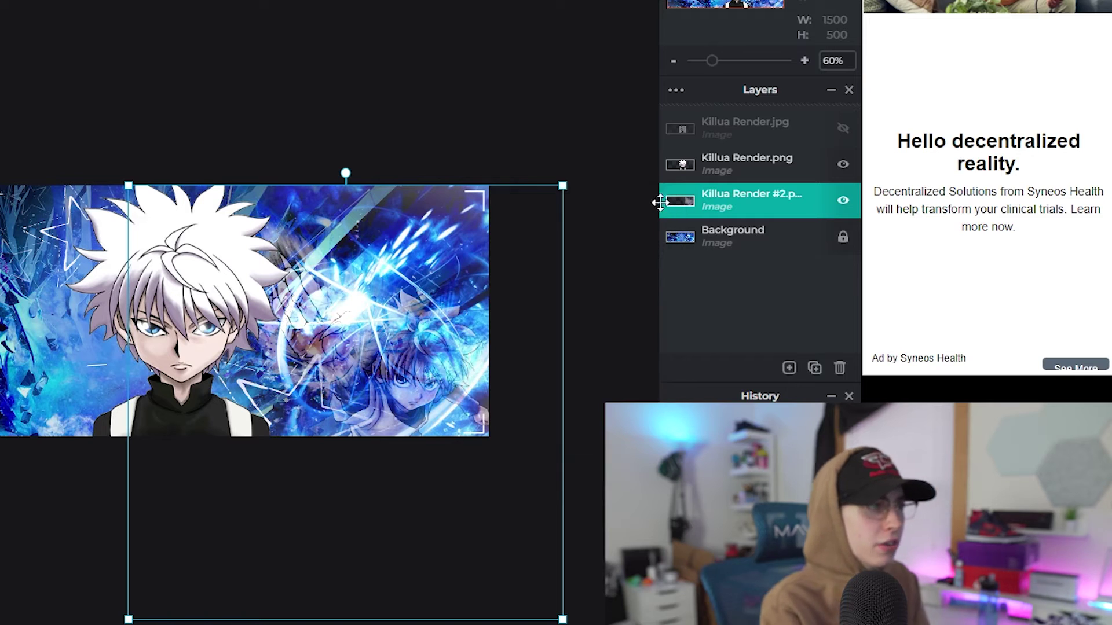
{"action": "left_click", "coordinate": [596, 64]}
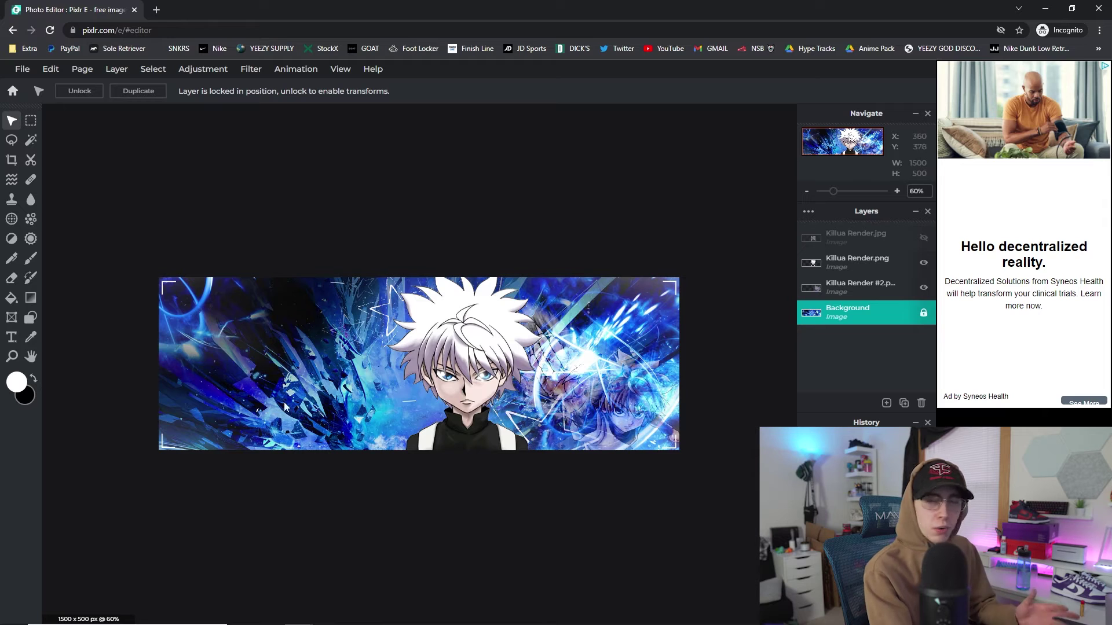
- Add a text layer directly above the Background layer and replace its placeholder text
{"action": "left_click", "coordinate": [12, 340]}
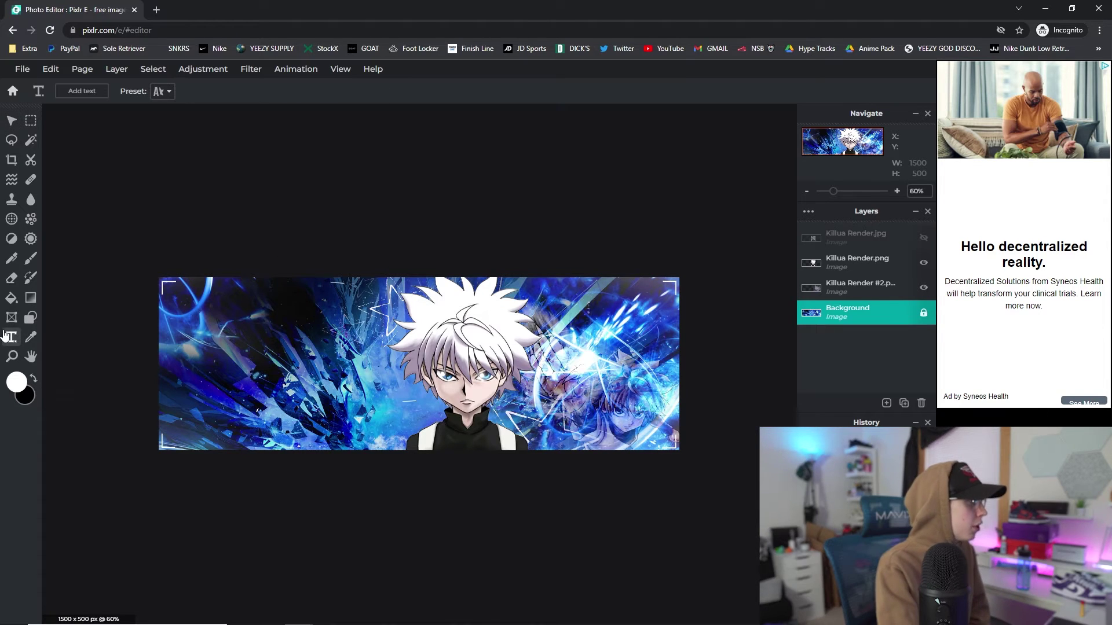
{"action": "left_click", "coordinate": [81, 91]}
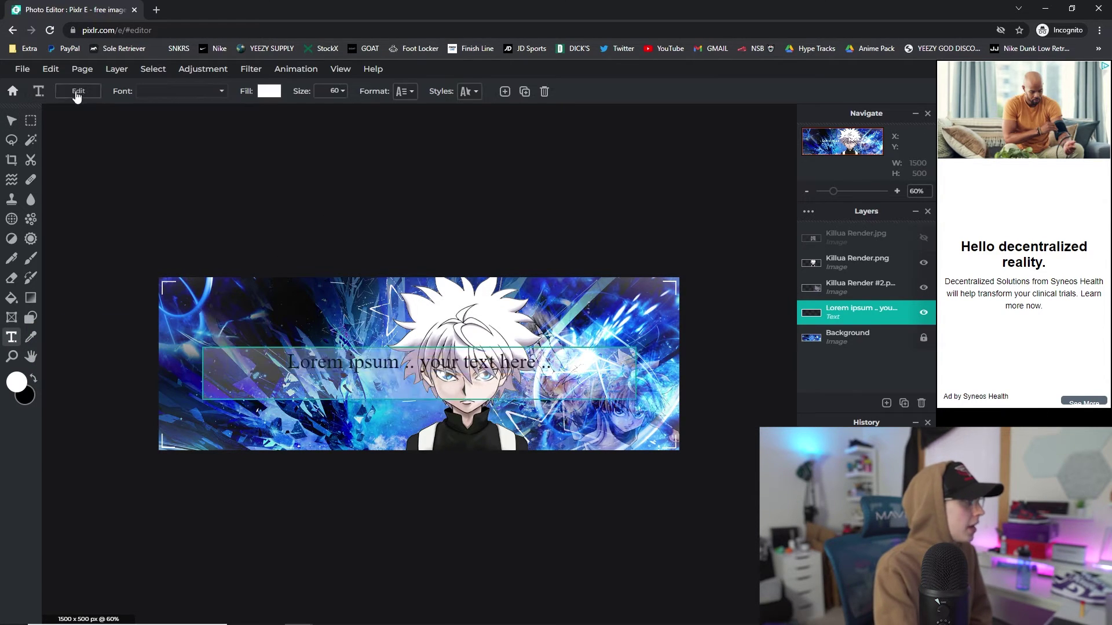
{"action": "type", "text": "K"}
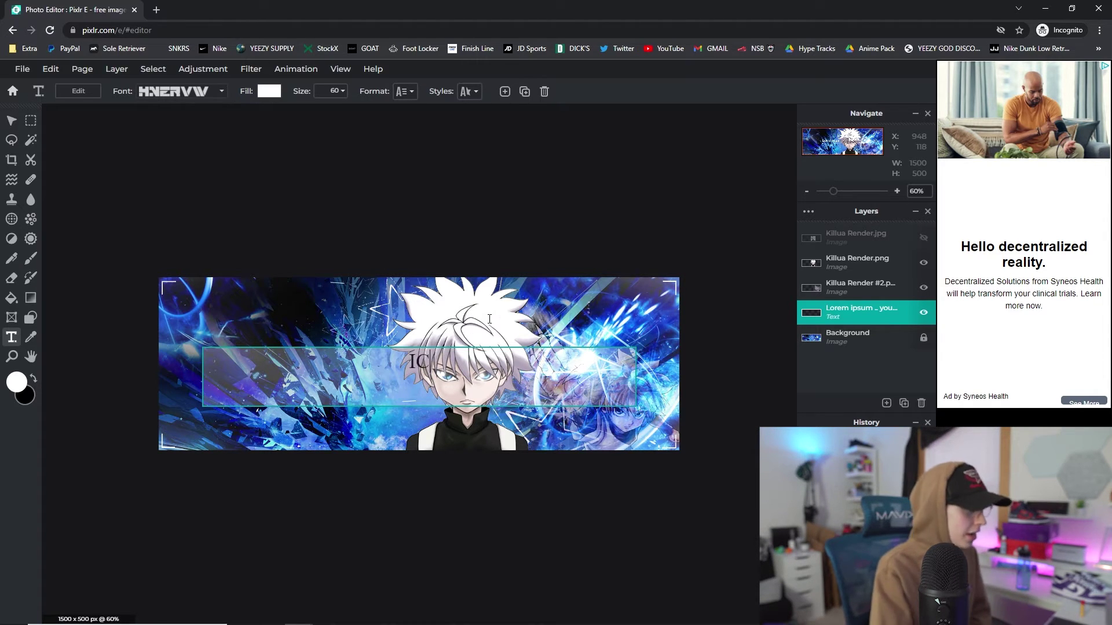
- Load the Headshots font file from the HxH Assets folder as a local font and apply it to the text layer
{"action": "left_click", "coordinate": [215, 94]}
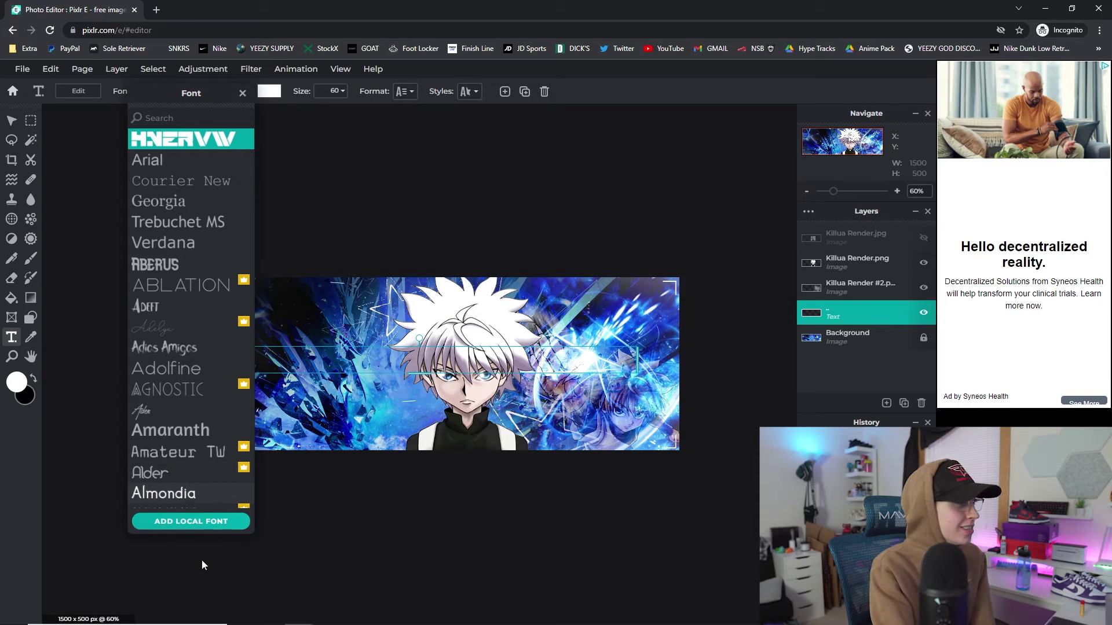
{"action": "left_click", "coordinate": [213, 528]}
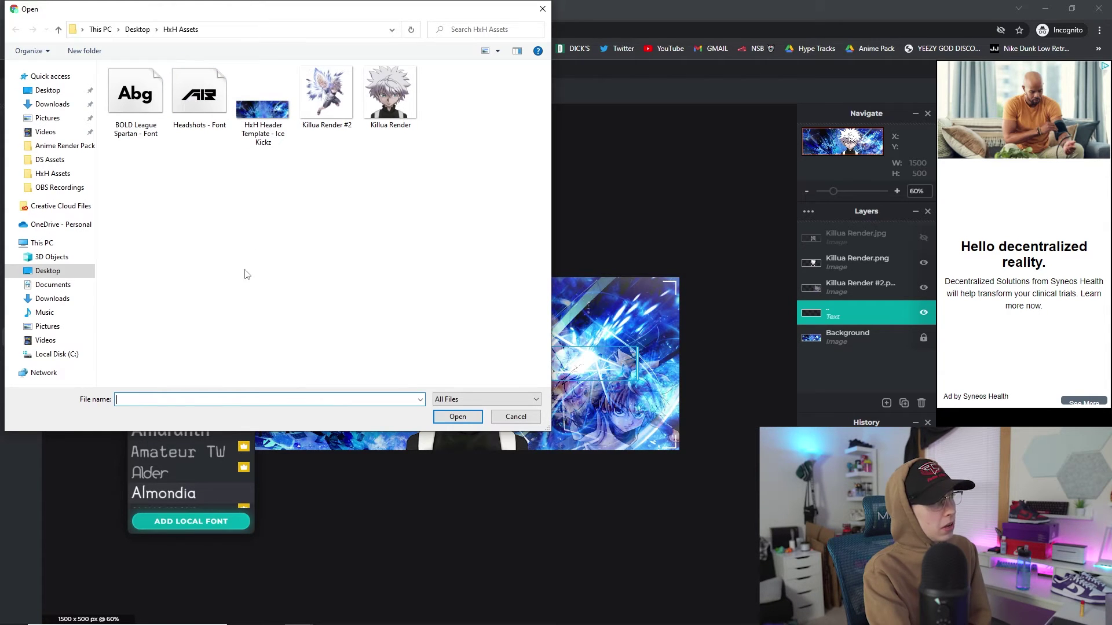
{"action": "double_click", "coordinate": [199, 93]}
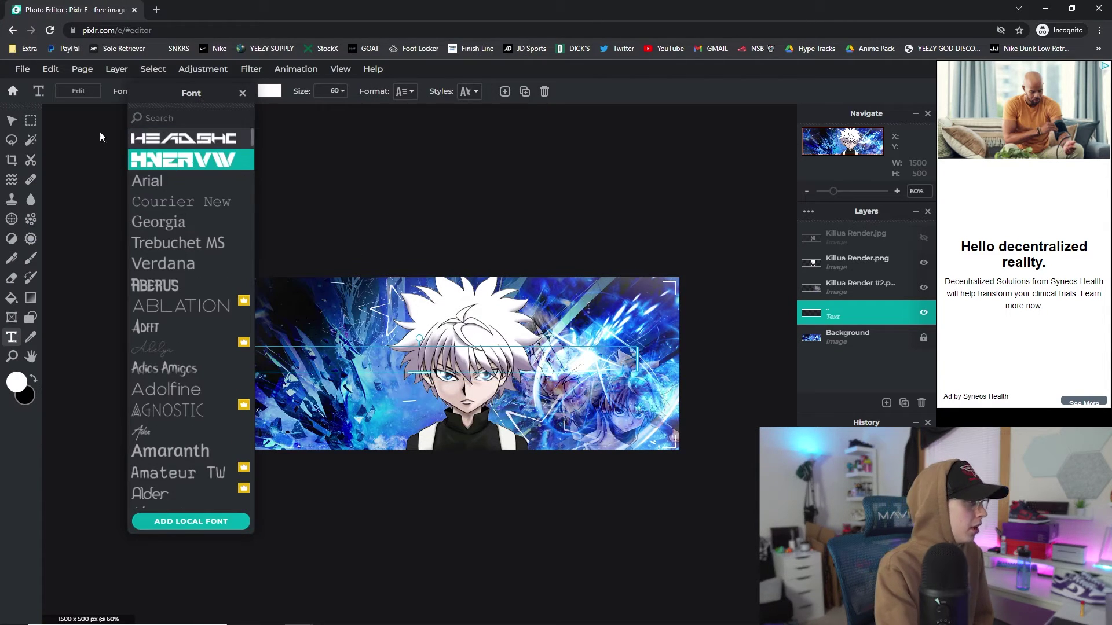
{"action": "left_click", "coordinate": [183, 140]}
- Enter ICE as the layer's text and give it a white #FFFFFF fill
{"action": "double_click", "coordinate": [439, 365]}
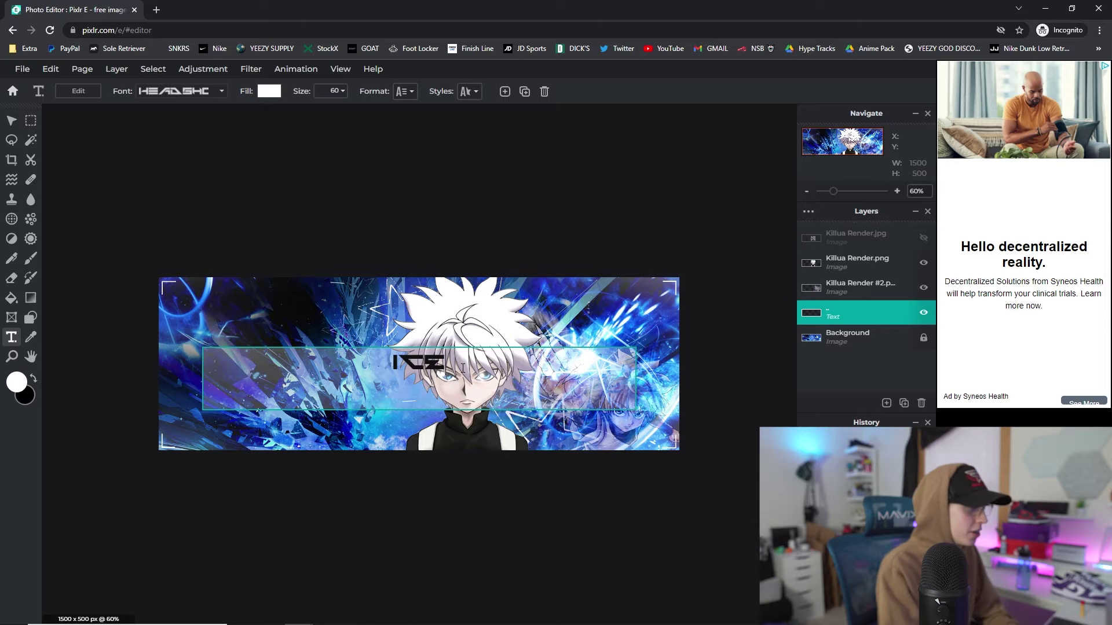
{"action": "key", "text": "ctrl+a"}
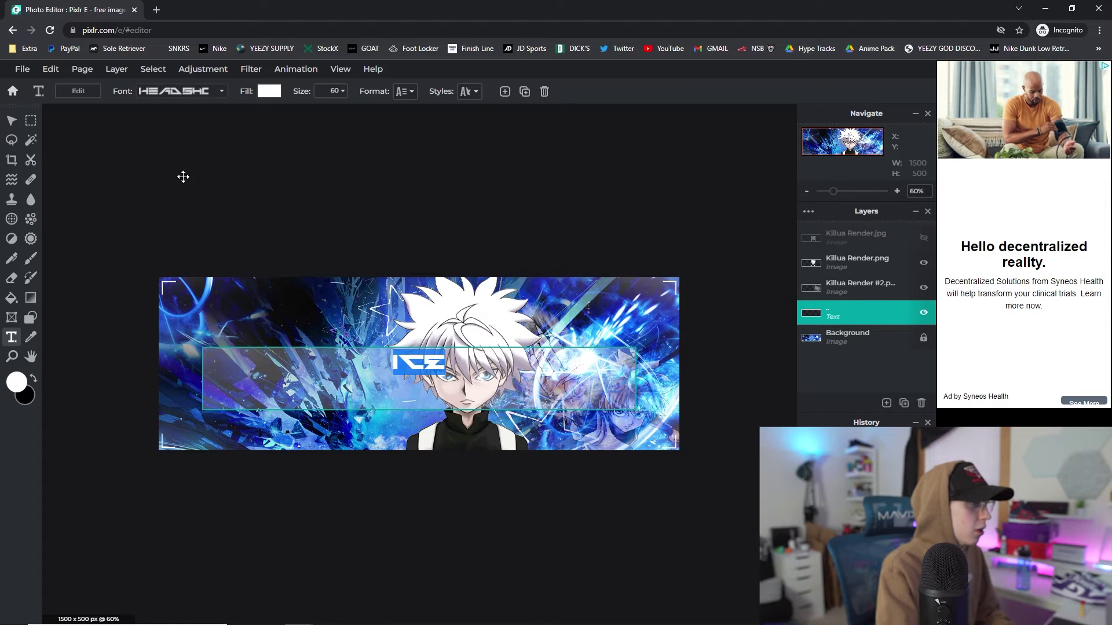
{"action": "left_click", "coordinate": [269, 91]}
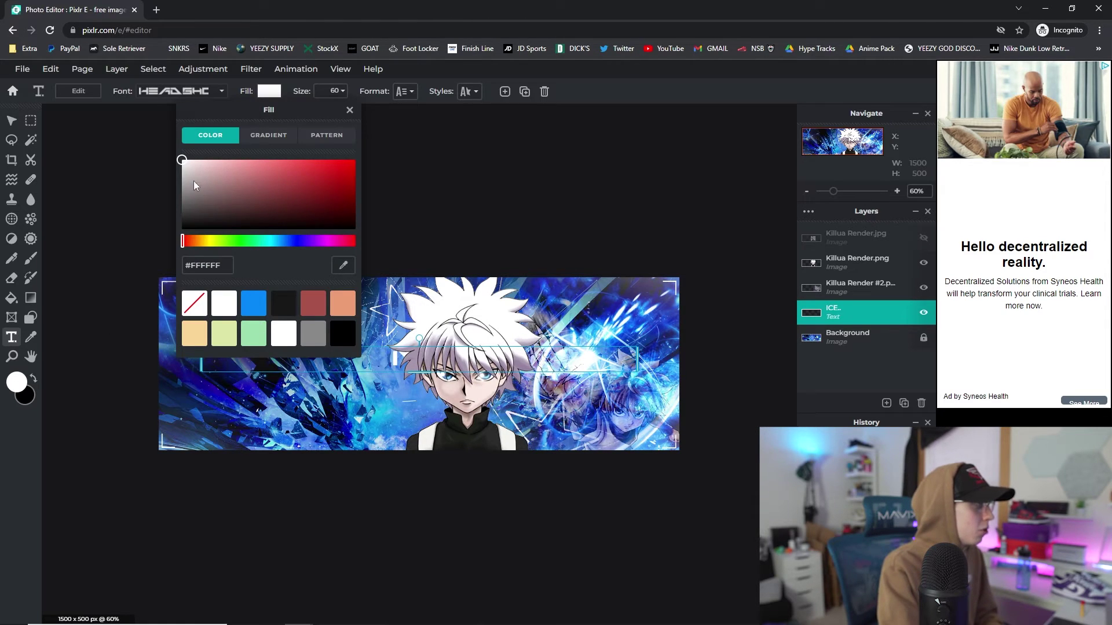
{"action": "left_click", "coordinate": [154, 127]}
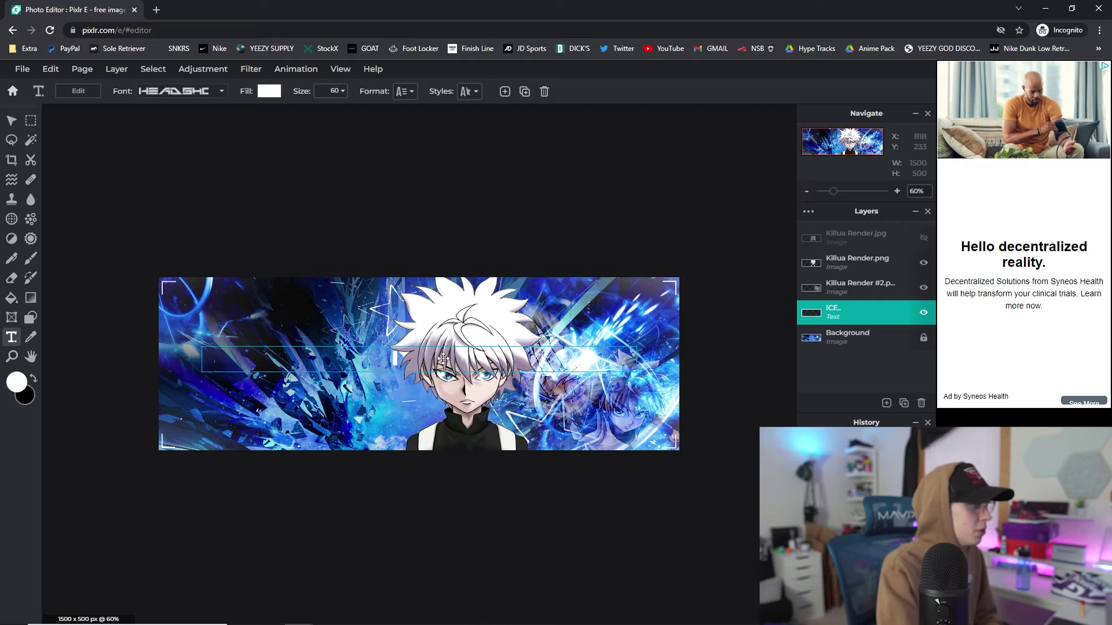
- Move the ICE text to the left of the main render and set its font size to 270
{"action": "left_click_drag", "start_coordinate": [565, 364], "coordinate": [474, 351]}
{"action": "left_click", "coordinate": [331, 91]}
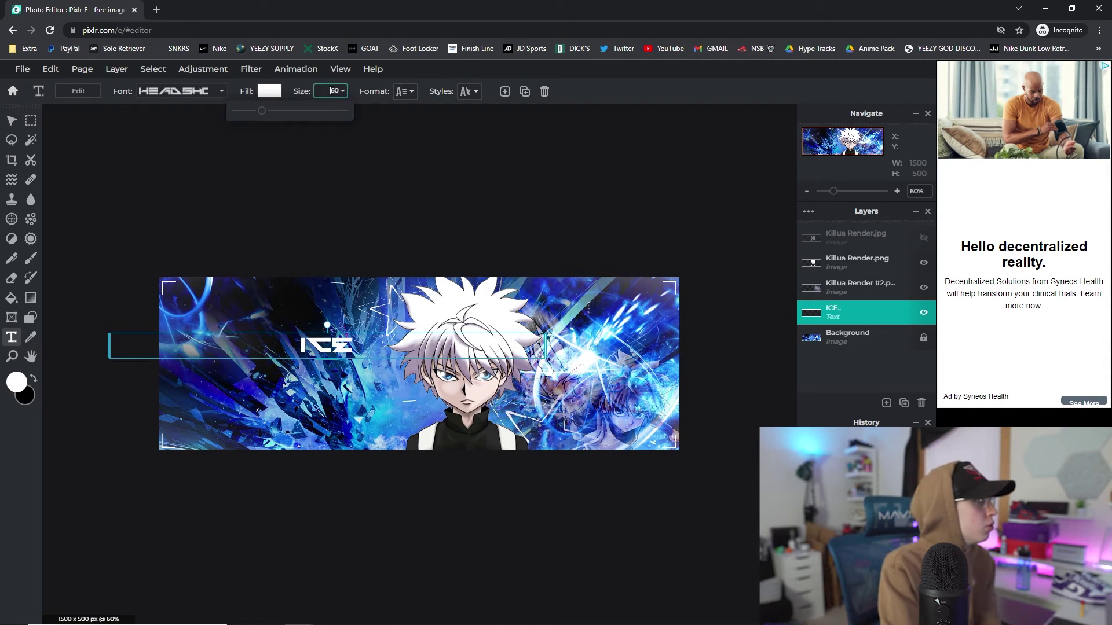
{"action": "left_click_drag", "start_coordinate": [270, 113], "coordinate": [292, 115]}
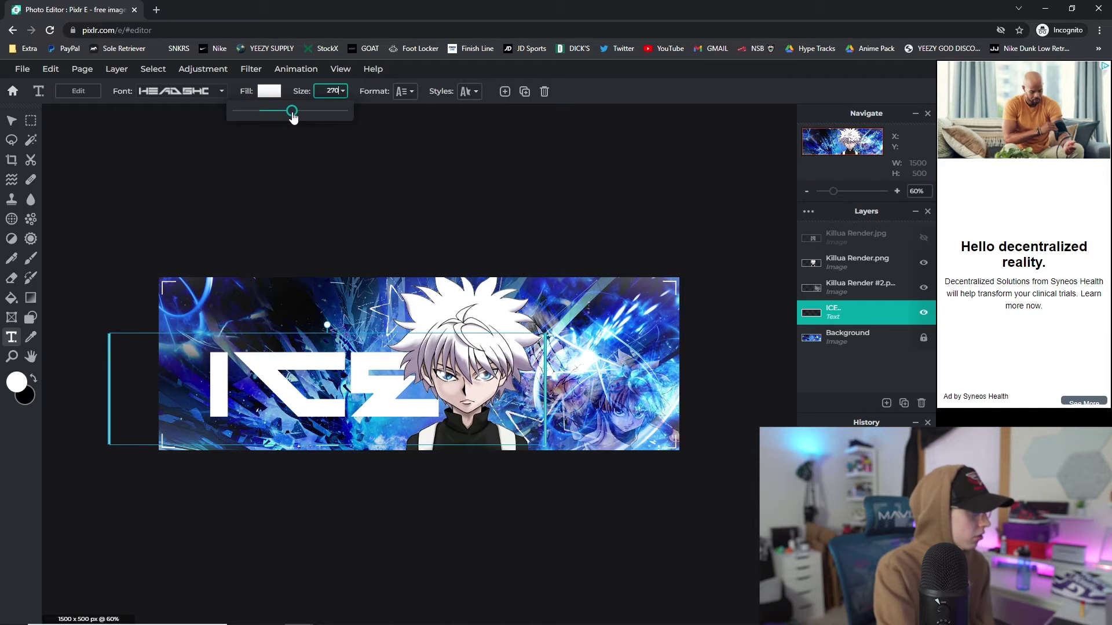
- Tilt the ICE text slightly counter-clockwise and place it in the header's upper left, with the E tucked behind the main render's hair
{"action": "left_click_drag", "start_coordinate": [394, 390], "coordinate": [391, 358]}
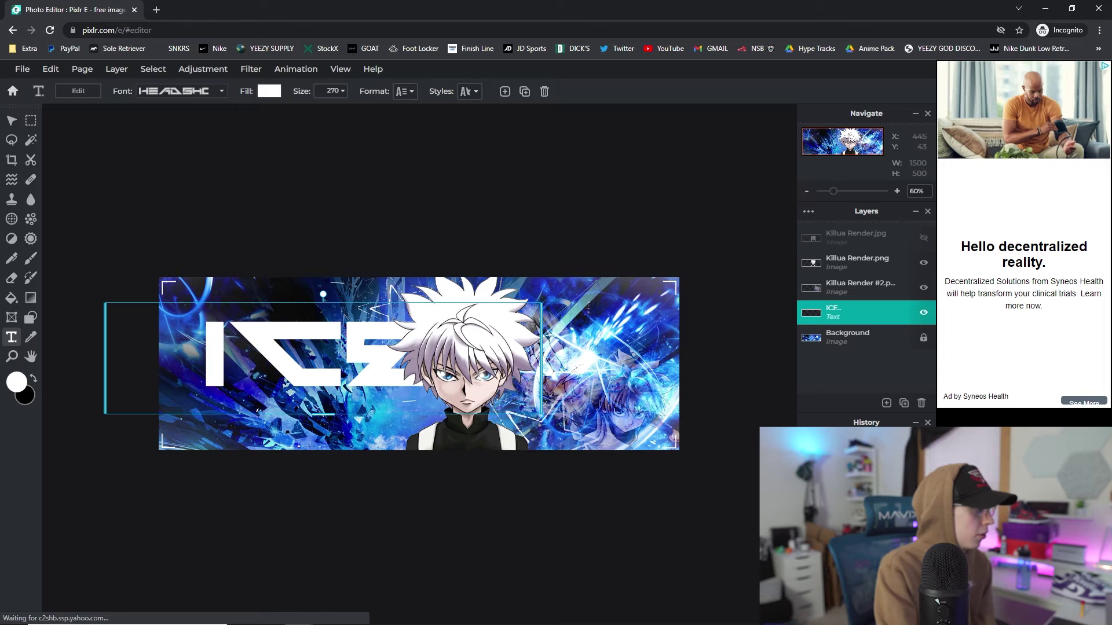
{"action": "left_click_drag", "start_coordinate": [323, 295], "coordinate": [321, 294]}
{"action": "left_click_drag", "start_coordinate": [376, 349], "coordinate": [340, 340]}
{"action": "left_click", "coordinate": [443, 171]}
{"action": "left_click", "coordinate": [338, 341]}
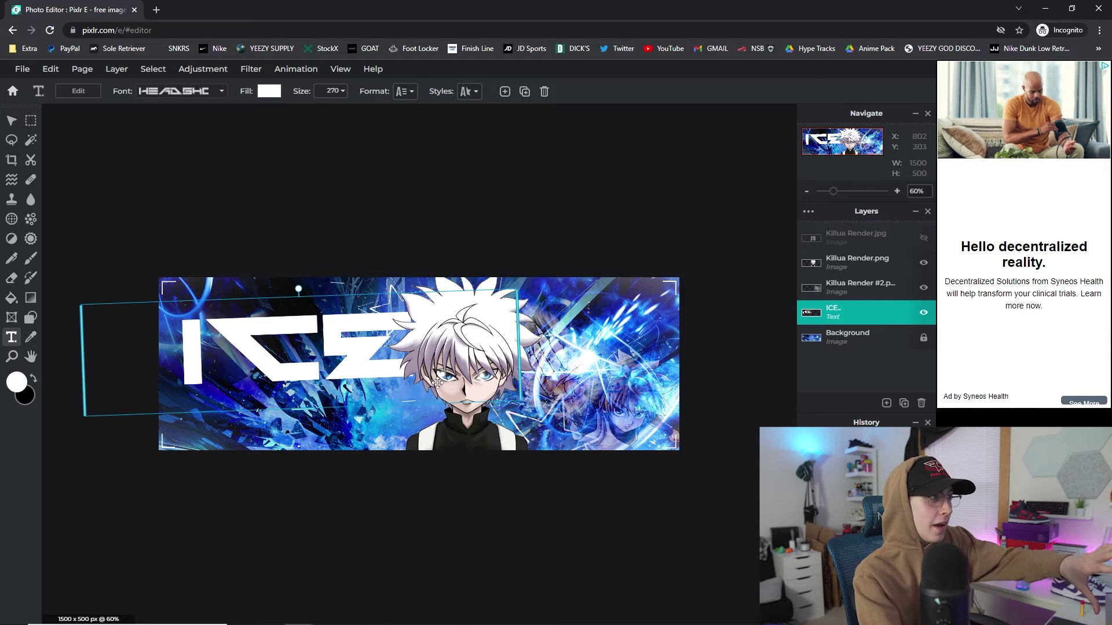
- Copy and paste the ICE text layer, and align the copy over the original with a slight offset
{"action": "left_click", "coordinate": [884, 338]}
{"action": "left_click", "coordinate": [884, 316]}
{"action": "double_click", "coordinate": [859, 317]}
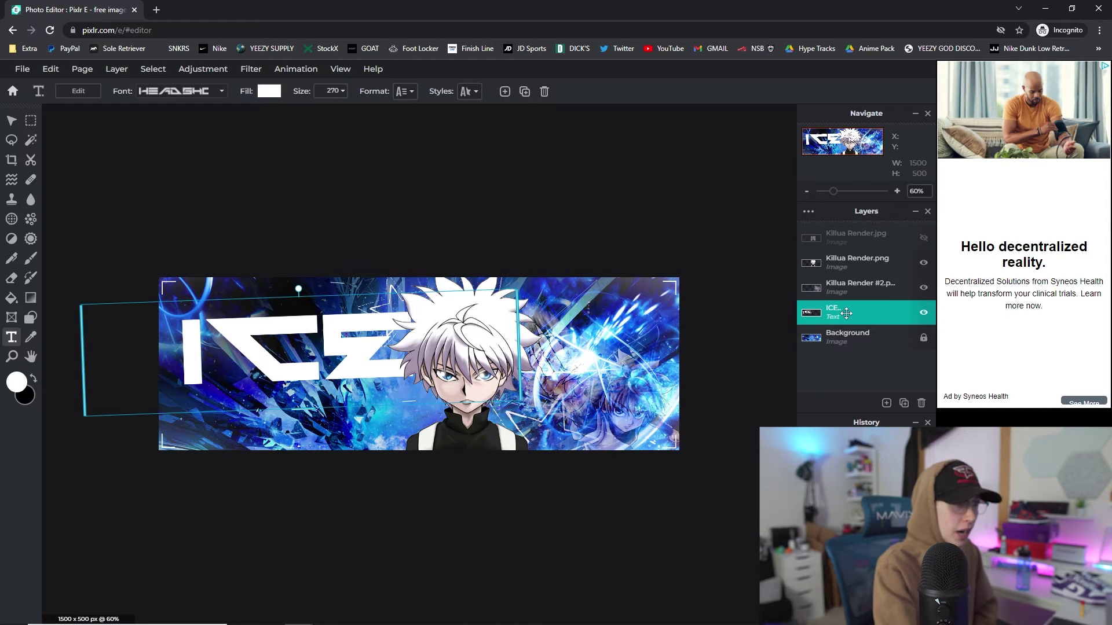
{"action": "left_click", "coordinate": [51, 69]}
{"action": "left_click", "coordinate": [95, 140]}
{"action": "left_click", "coordinate": [50, 68]}
{"action": "left_click", "coordinate": [73, 171]}
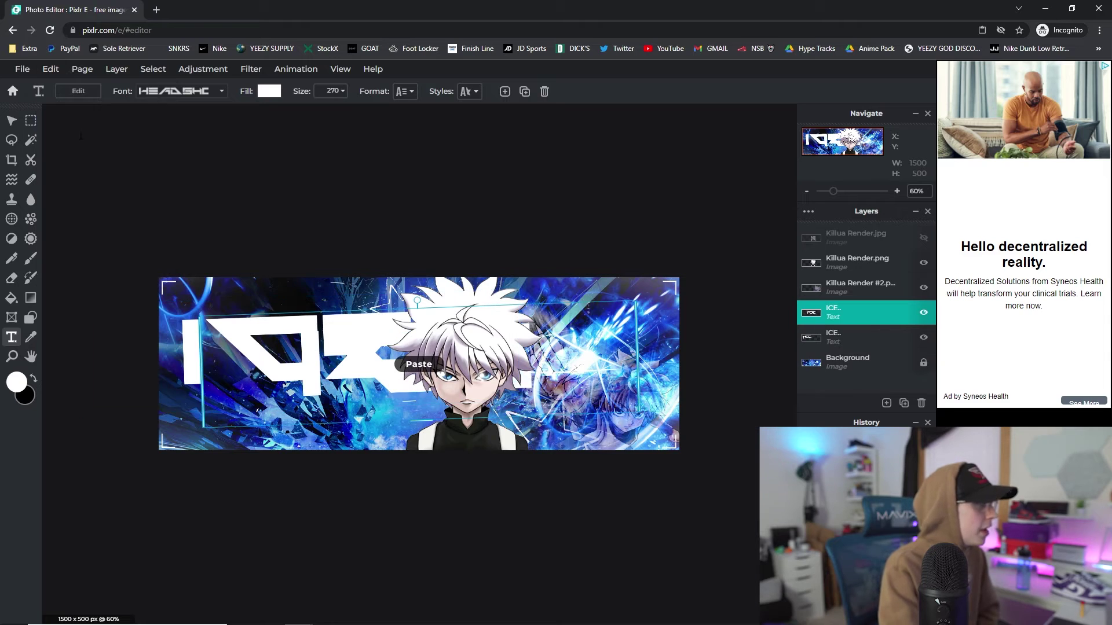
{"action": "left_click_drag", "start_coordinate": [368, 414], "coordinate": [267, 393]}
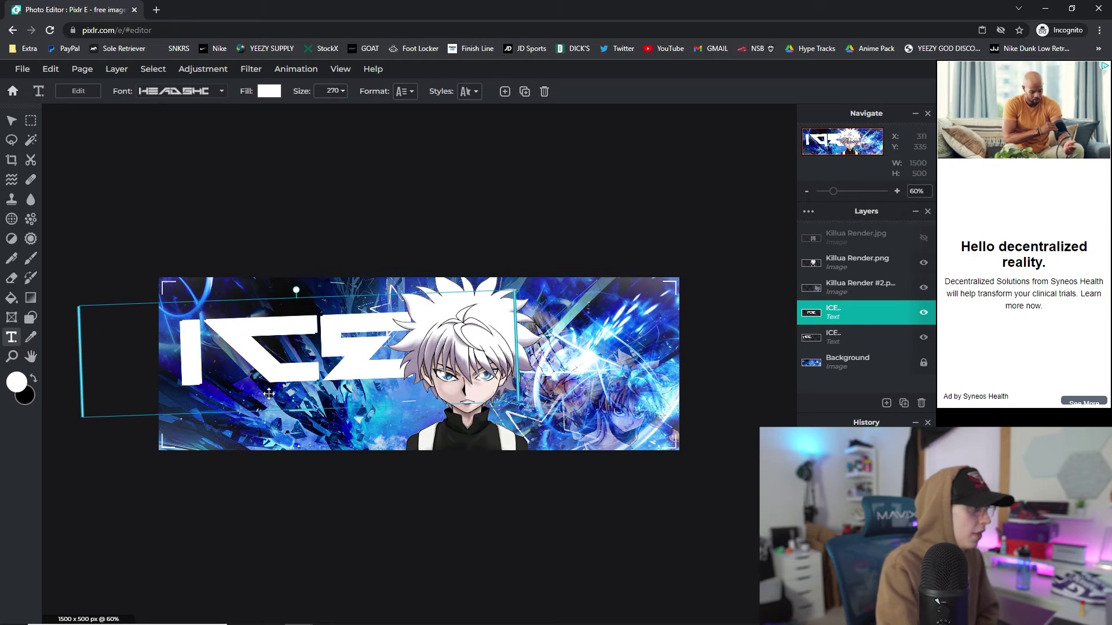
- Enable an outline with Punch out in the text styles of the lower ICE layer
{"action": "left_click", "coordinate": [866, 344]}
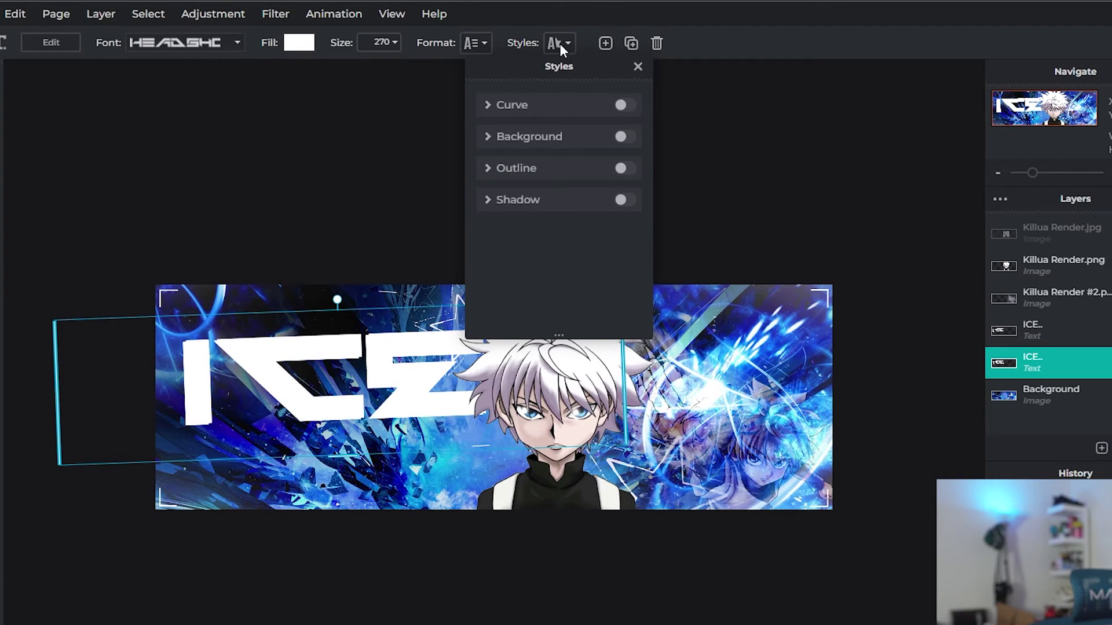
{"action": "left_click", "coordinate": [416, 188]}
{"action": "left_click", "coordinate": [628, 231]}
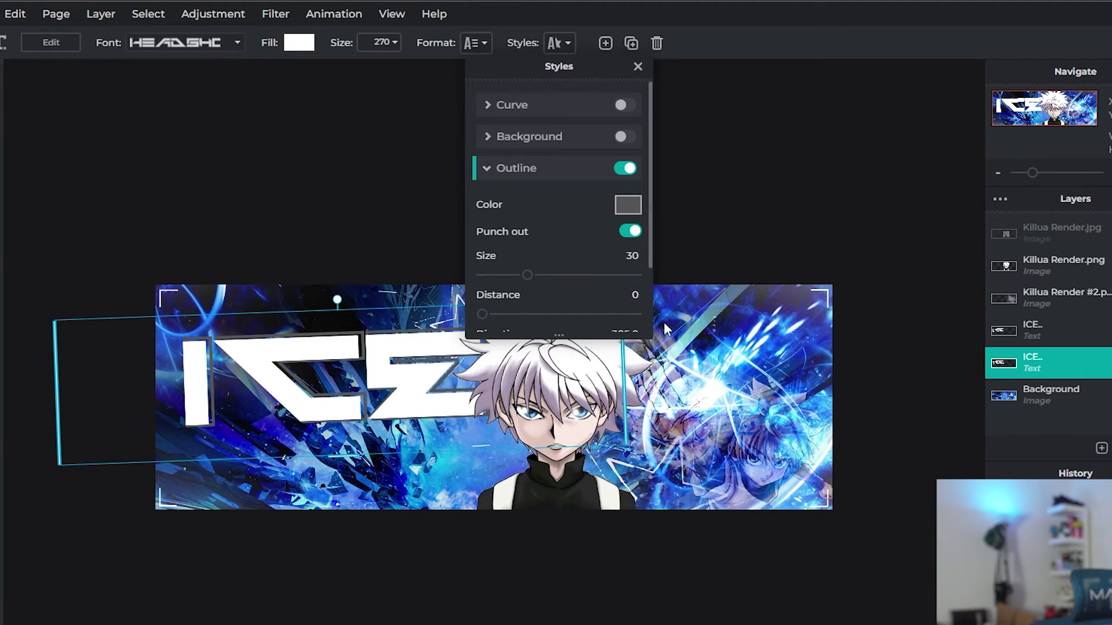
- Set the lower ICE layer's outline color to white (RGB 255, 255, 255) and its outline size to 10
{"action": "left_click", "coordinate": [626, 207]}
{"action": "left_click_drag", "start_coordinate": [688, 332], "coordinate": [680, 306]}
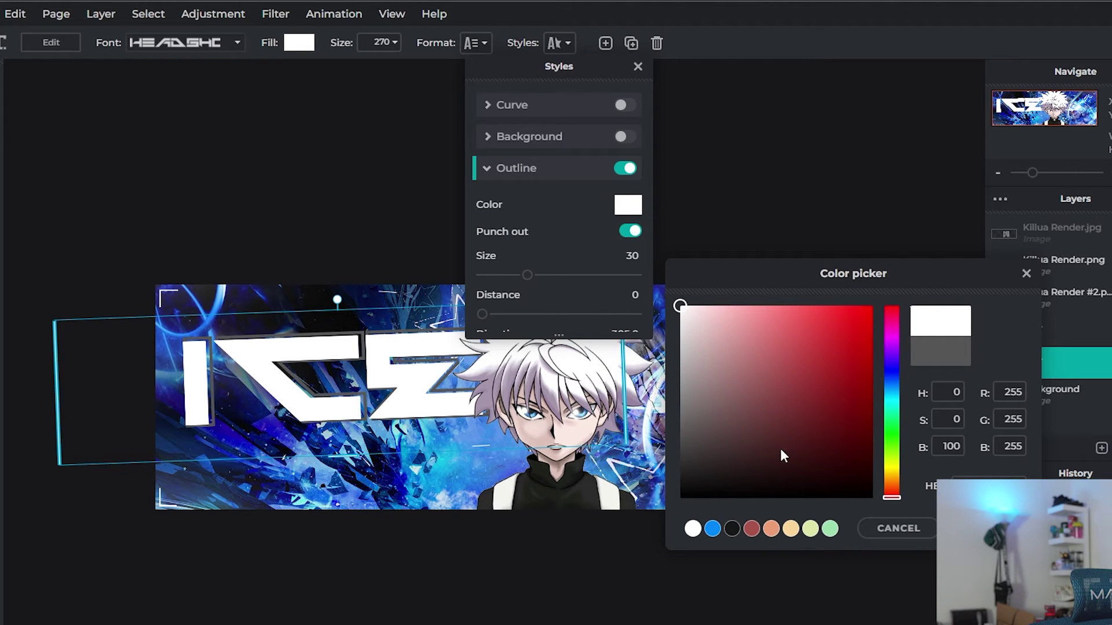
{"action": "left_click", "coordinate": [972, 528]}
{"action": "left_click_drag", "start_coordinate": [531, 278], "coordinate": [497, 277]}
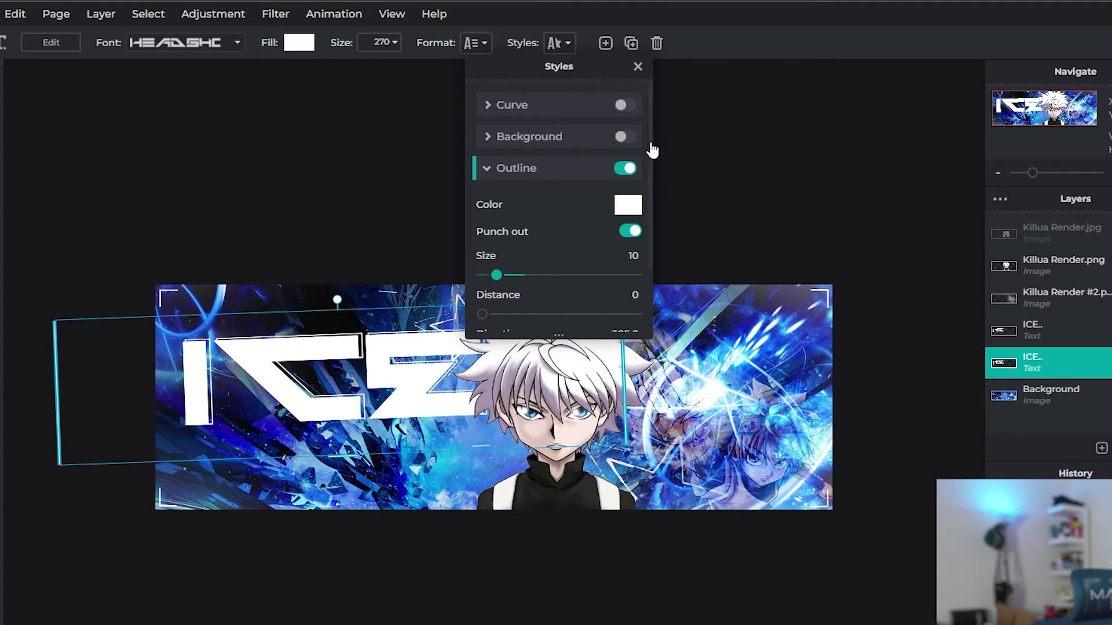